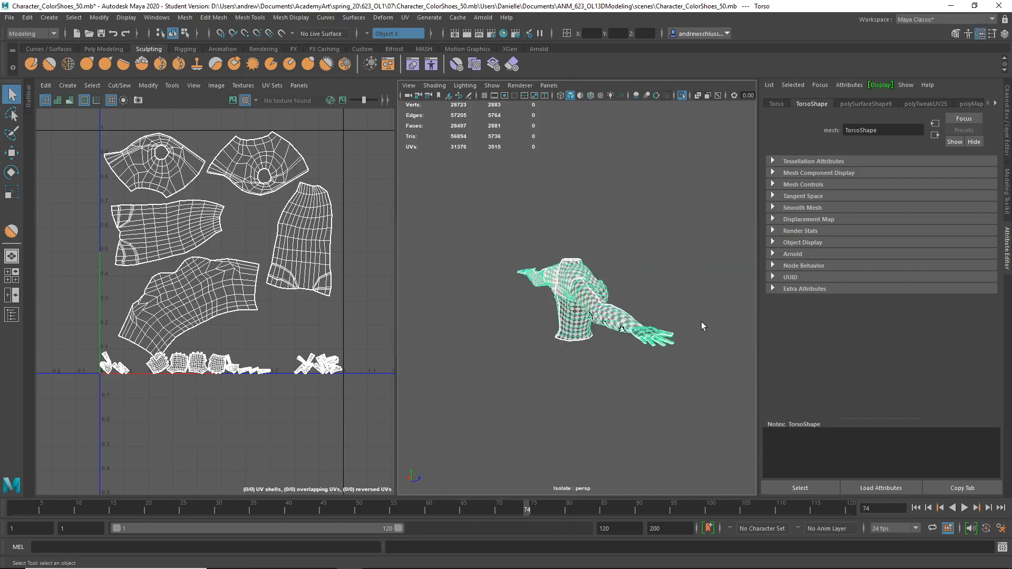
Inspect the torso's checker pattern and the UV shells along the lower border of the UV tile.
alt+drag(609, 333, 651, 326)
alt+right_drag(651, 327, 768, 339)
alt+drag(656, 347, 483, 404)
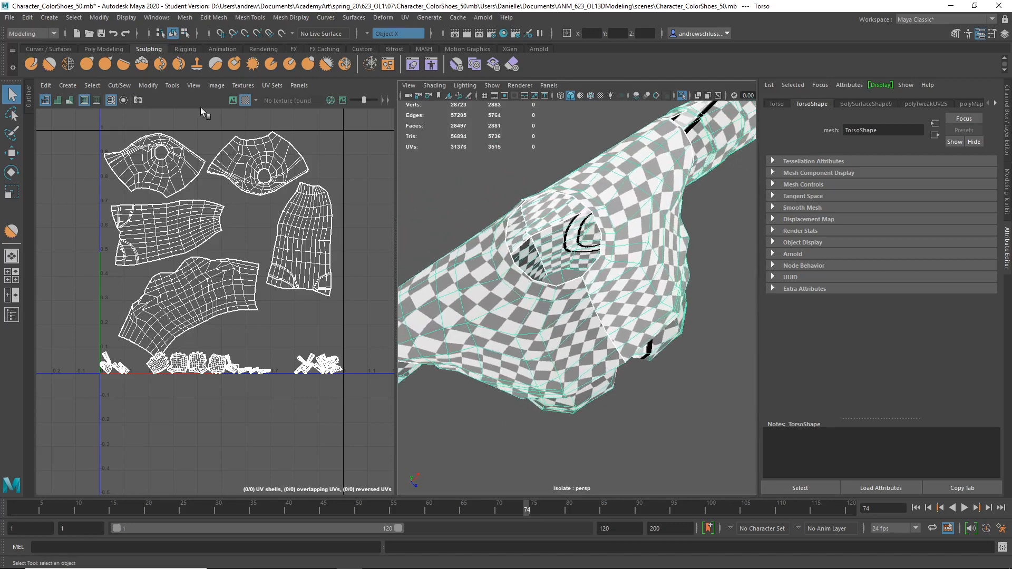
click(245, 101)
click(245, 101)
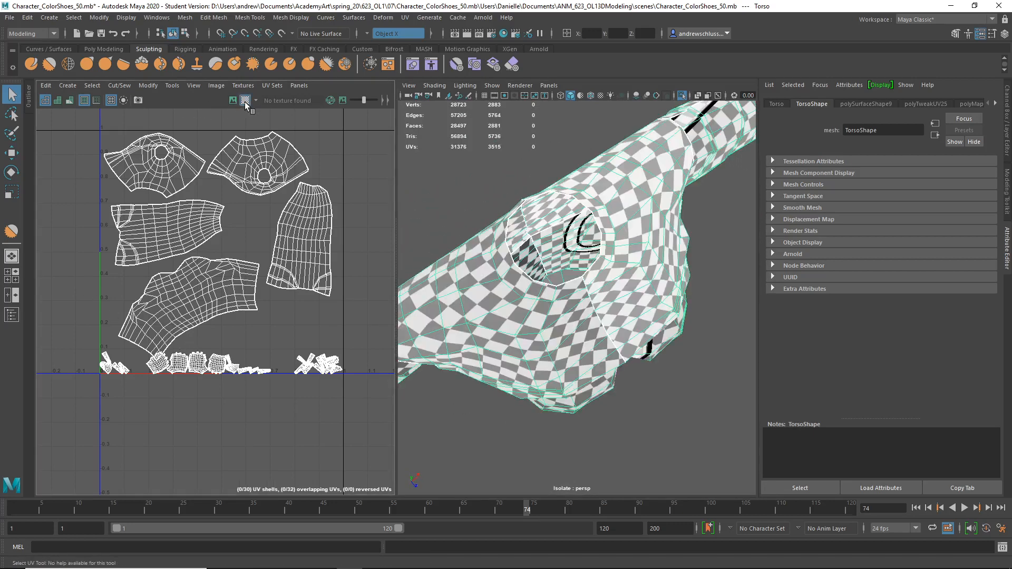
scroll(260, 310, up, 5)
alt+right_drag(532, 353, 618, 376)
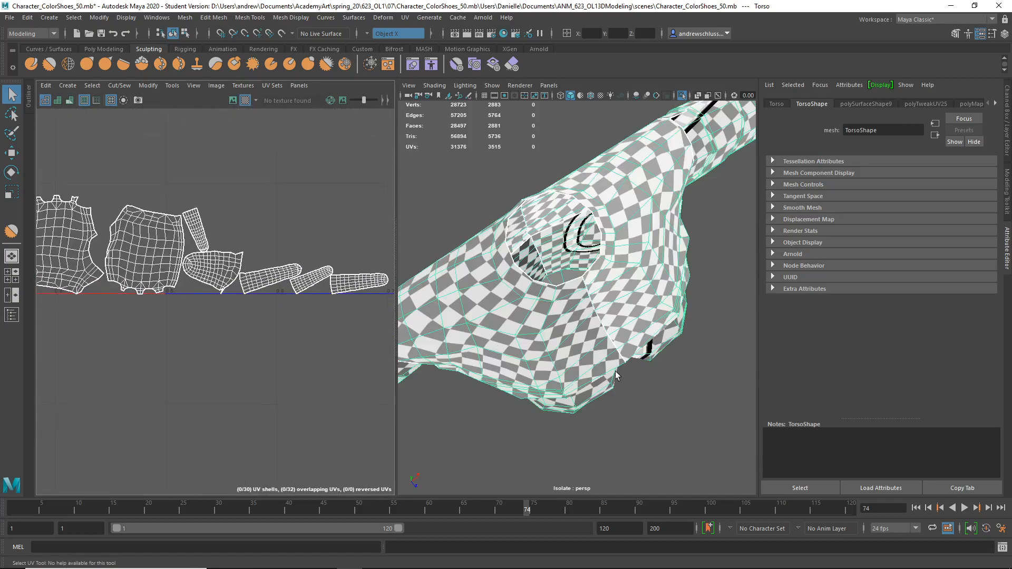
alt+right_drag(165, 281, 585, 309)
alt+middle_drag(319, 293, 33, 262)
alt+middle_drag(230, 296, 134, 301)
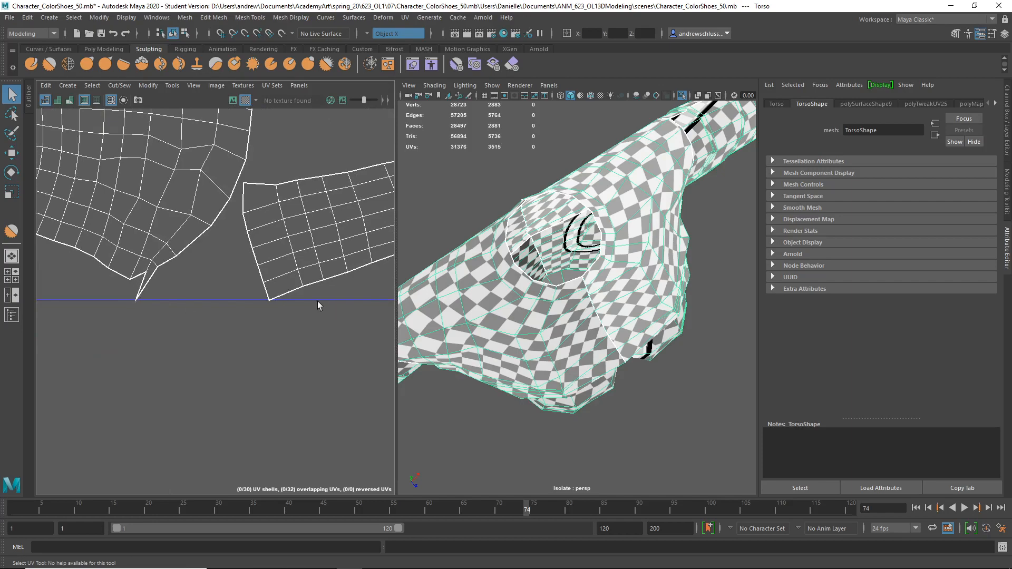
alt+right_drag(271, 303, 1, 305)
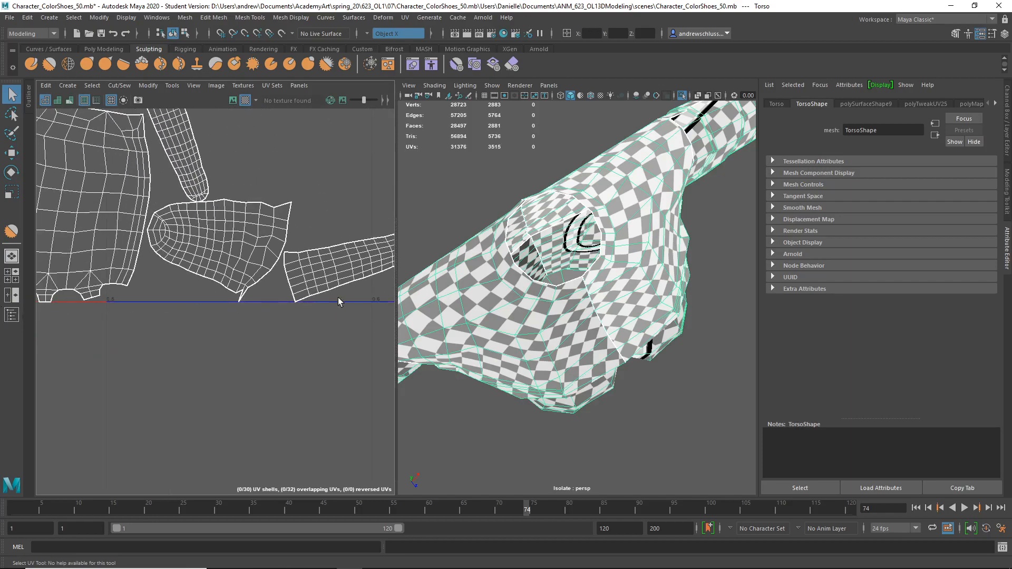
alt+right_drag(343, 300, 1, 301)
alt+right_drag(361, 298, 66, 295)
alt+middle_drag(221, 294, 93, 369)
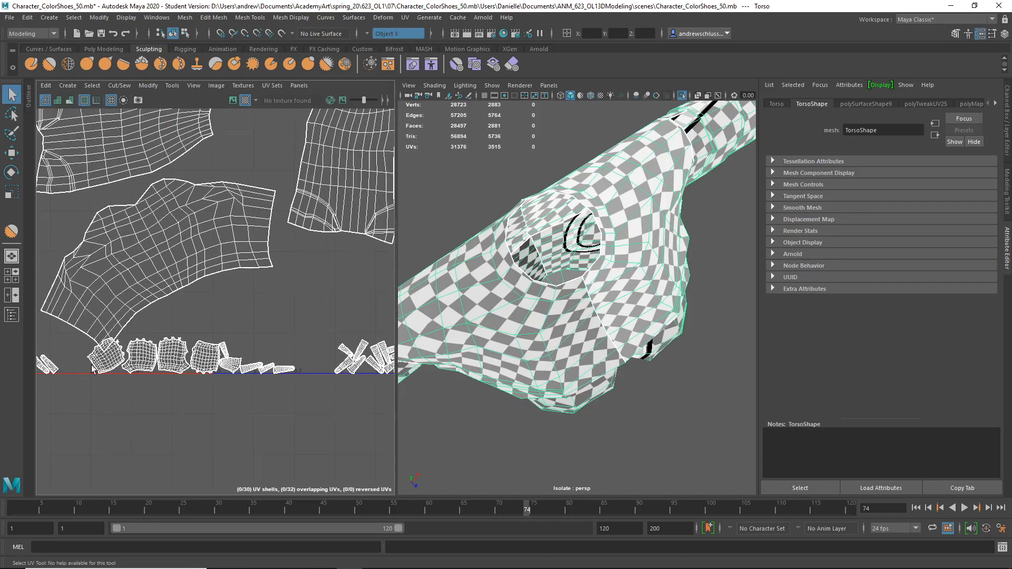
alt+right_drag(288, 305, 11, 298)
Select all of the torso's UV shells and scale them down uniformly to about 0.976.
key(r)
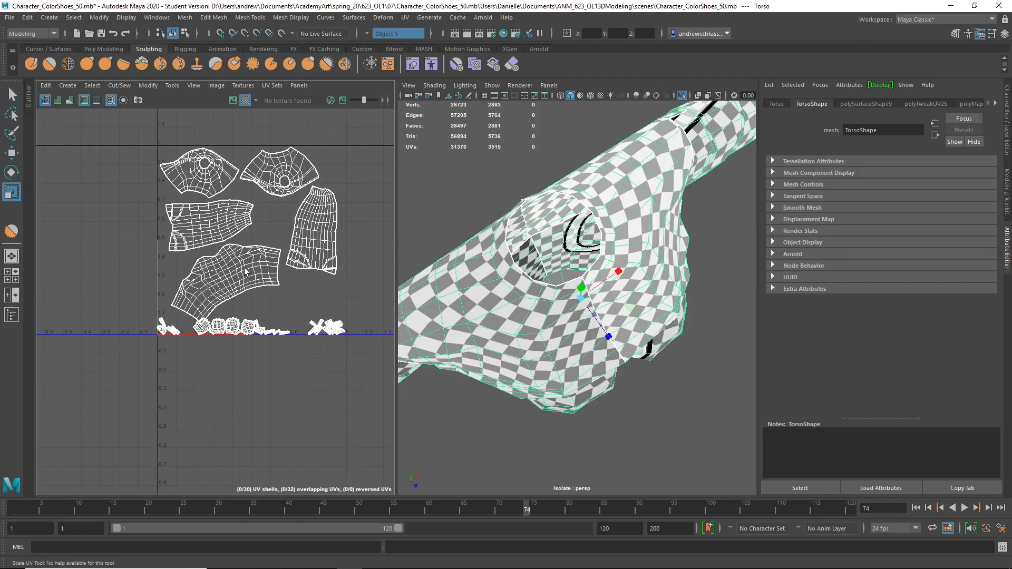
right_click(194, 181)
right_drag(152, 166, 150, 164)
drag(124, 122, 368, 390)
drag(251, 242, 250, 242)
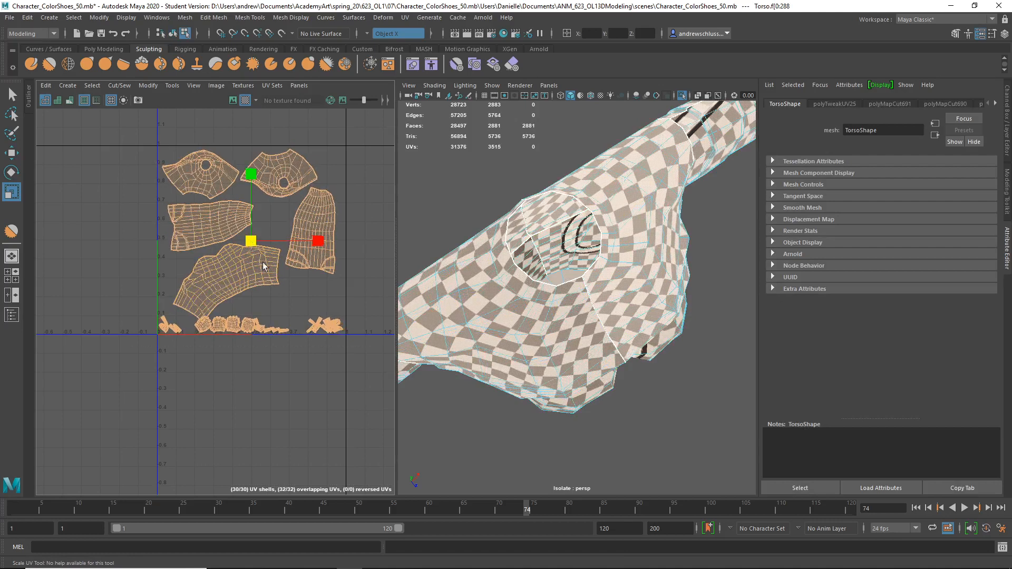
Lay out all the torso's UV shells again in the 0 to 1 tile and scale them down uniformly to about 0.969.
alt+right_drag(243, 339, 307, 365)
alt+middle_drag(266, 338, 43, 326)
alt+right_drag(278, 330, 63, 325)
alt+middle_drag(63, 325, 419, 397)
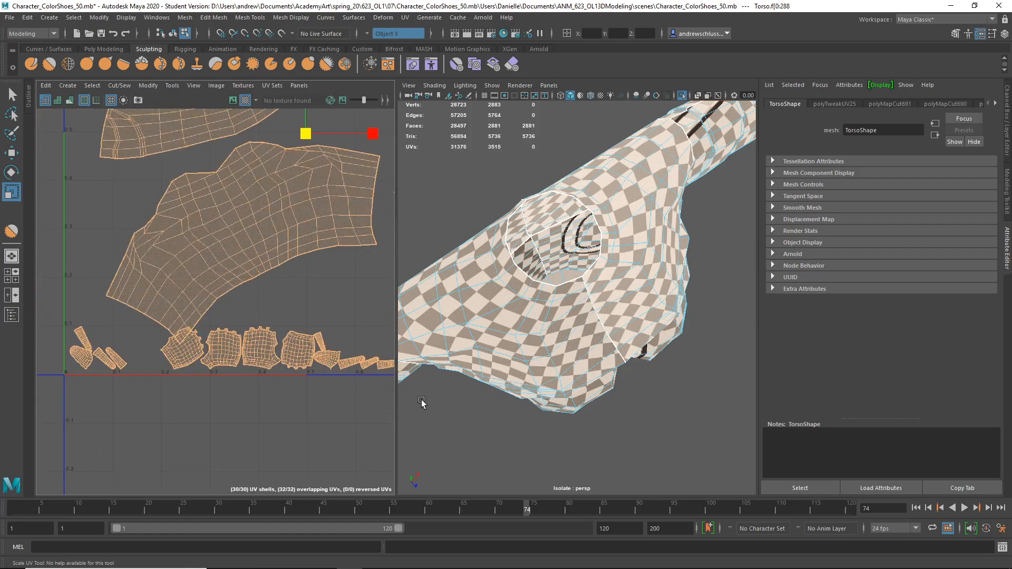
alt+right_drag(350, 362, 412, 362)
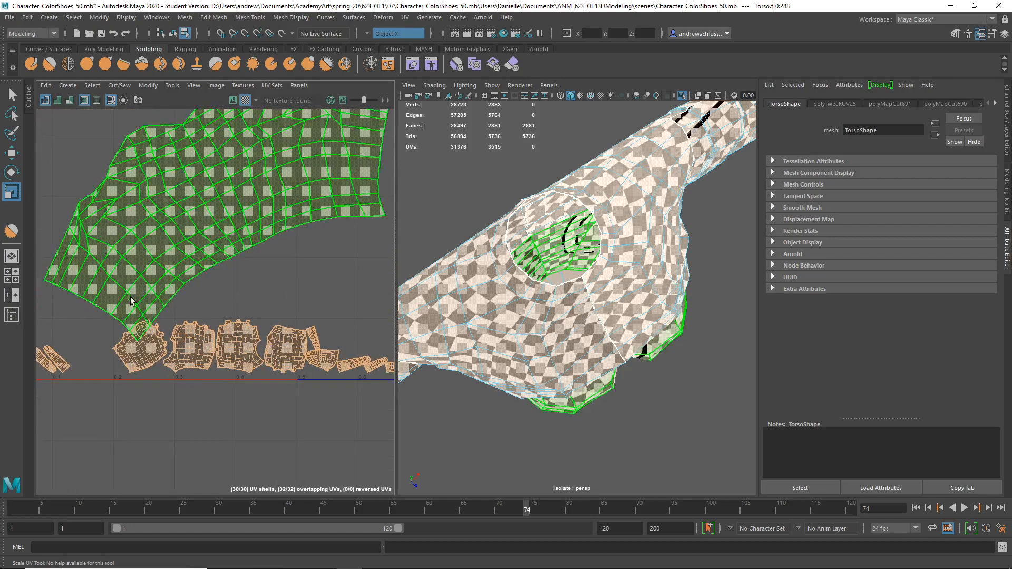
alt+right_drag(246, 306, 35, 311)
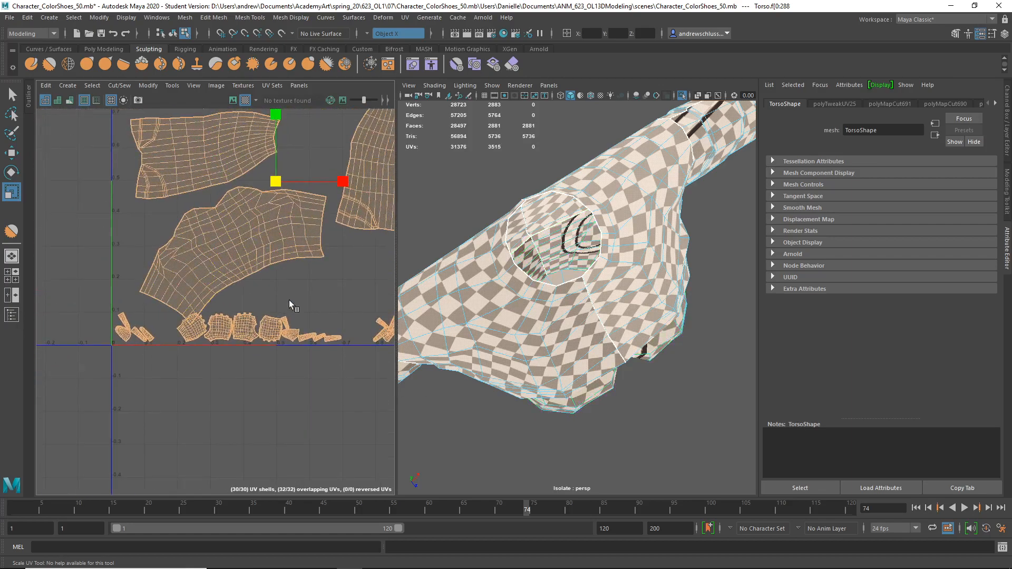
alt+middle_drag(289, 297, 267, 312)
key(ctrl+l)
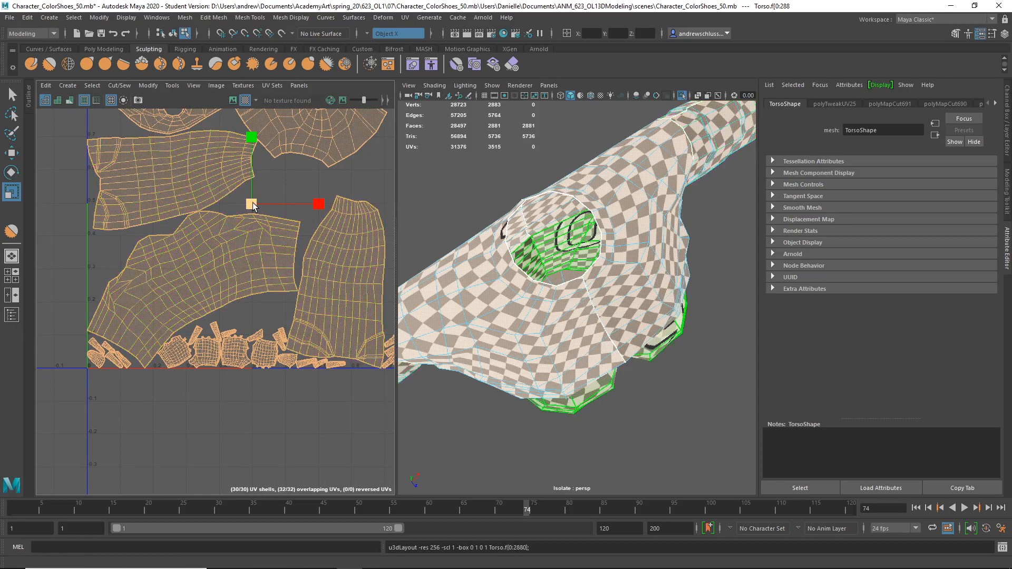
drag(251, 206, 250, 205)
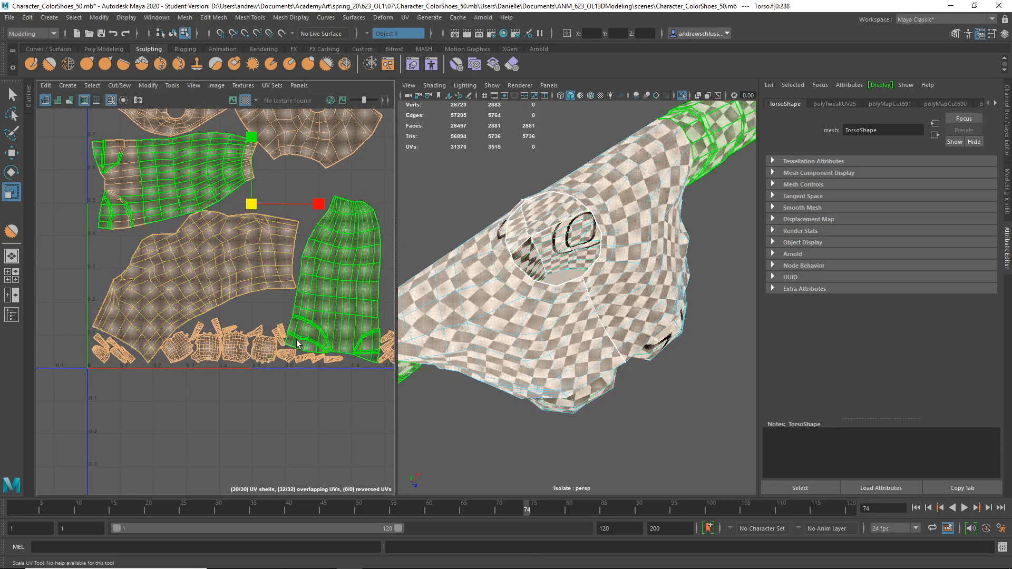
Clear the UV selection and examine the spacing between the repacked shells and the tile borders.
alt+middle_drag(281, 401, 167, 386)
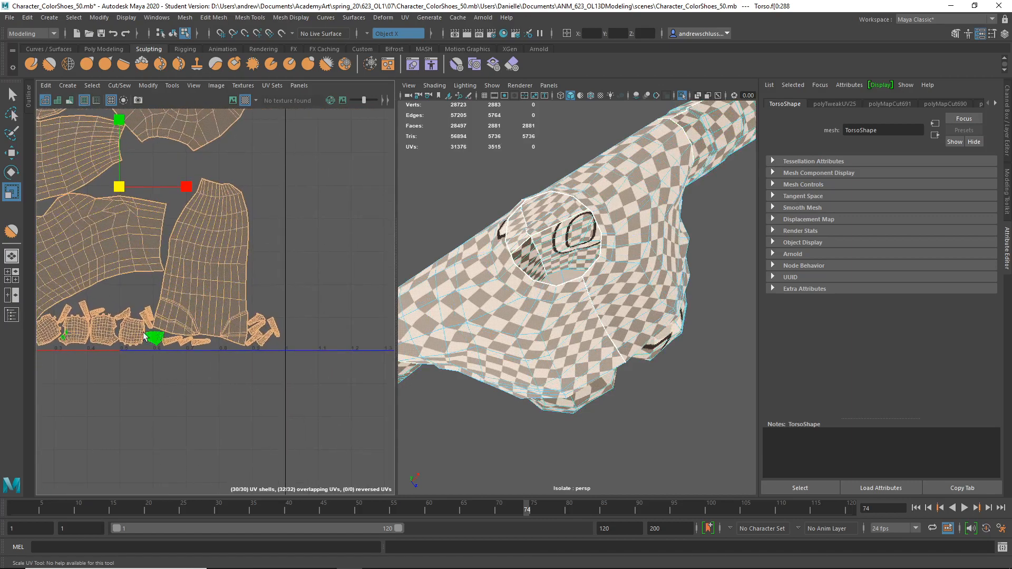
click(126, 291)
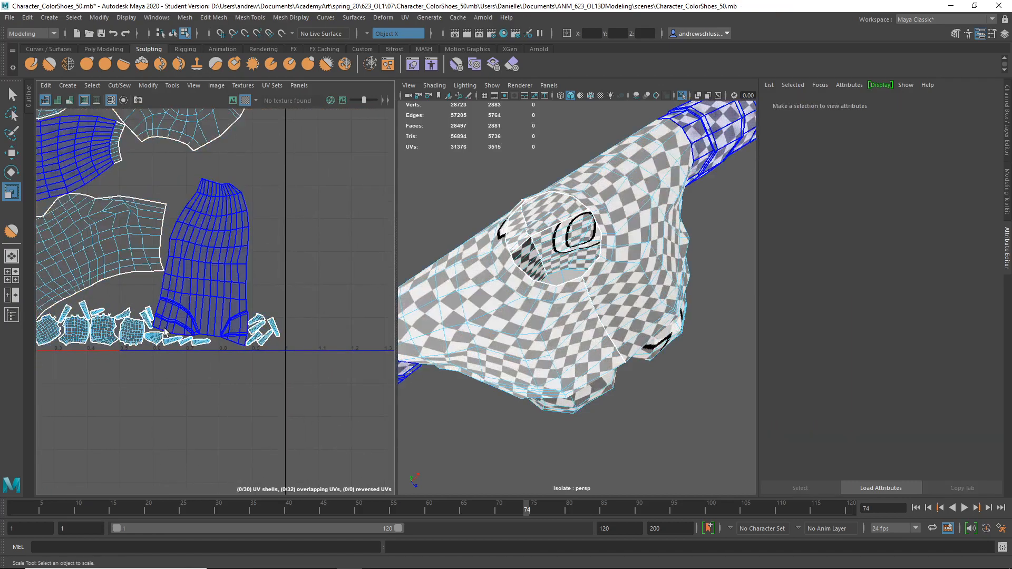
alt+middle_drag(226, 160, 346, 290)
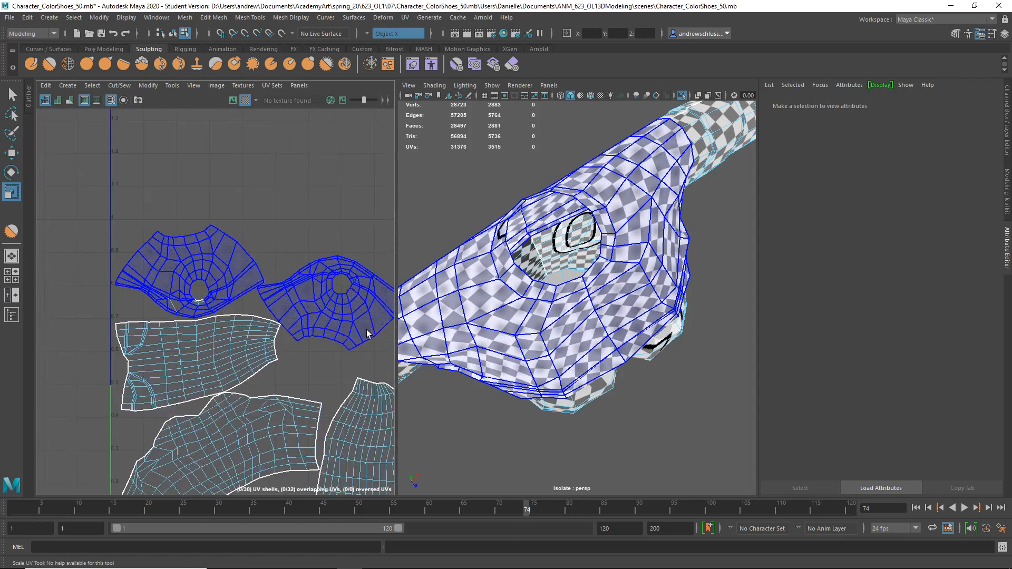
alt+middle_drag(174, 142, 209, 210)
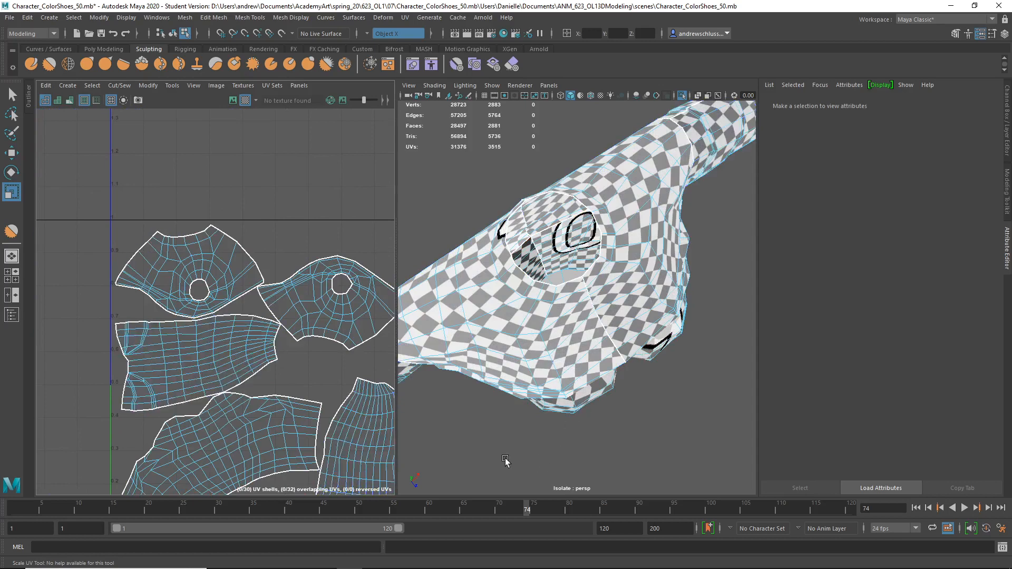
Return the torso to object mode and run Cleanup for lamina faces, nonmanifold geometry, zero-length edges and zero-area faces.
right_drag(495, 391, 527, 279)
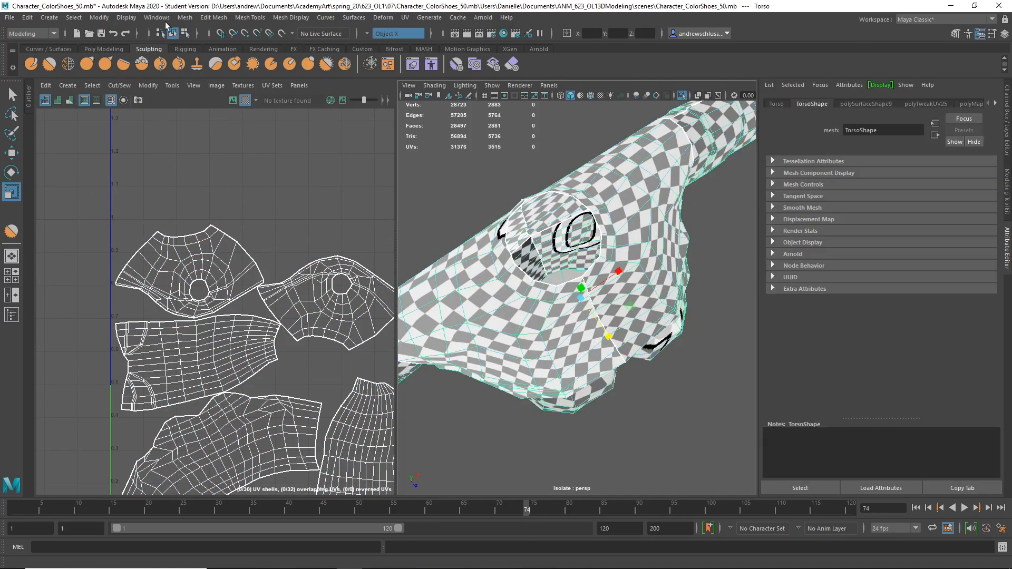
click(193, 18)
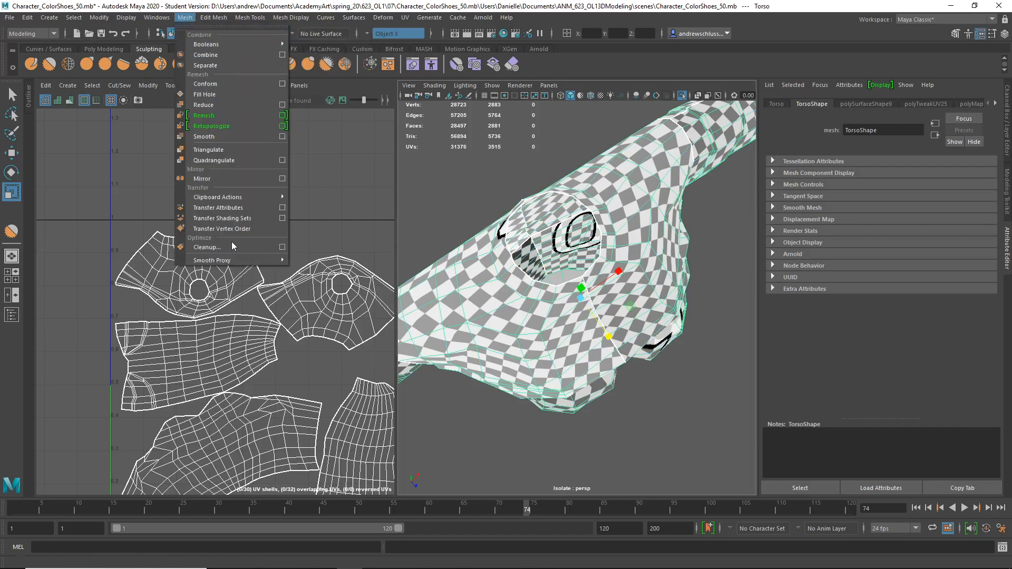
click(279, 247)
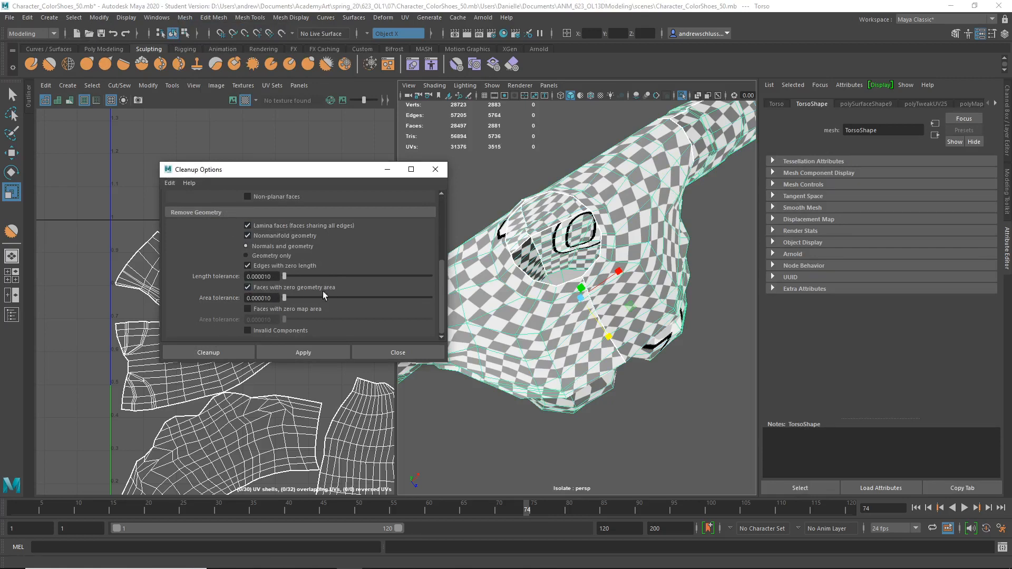
click(238, 352)
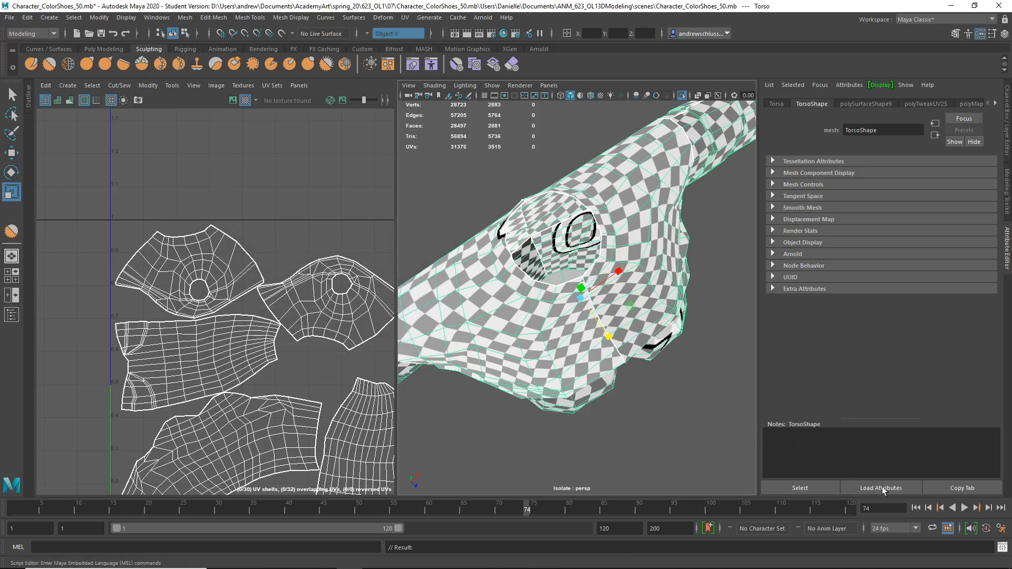
Check the cleanup report in the enlarged Script Editor history, and close the editor.
click(1002, 548)
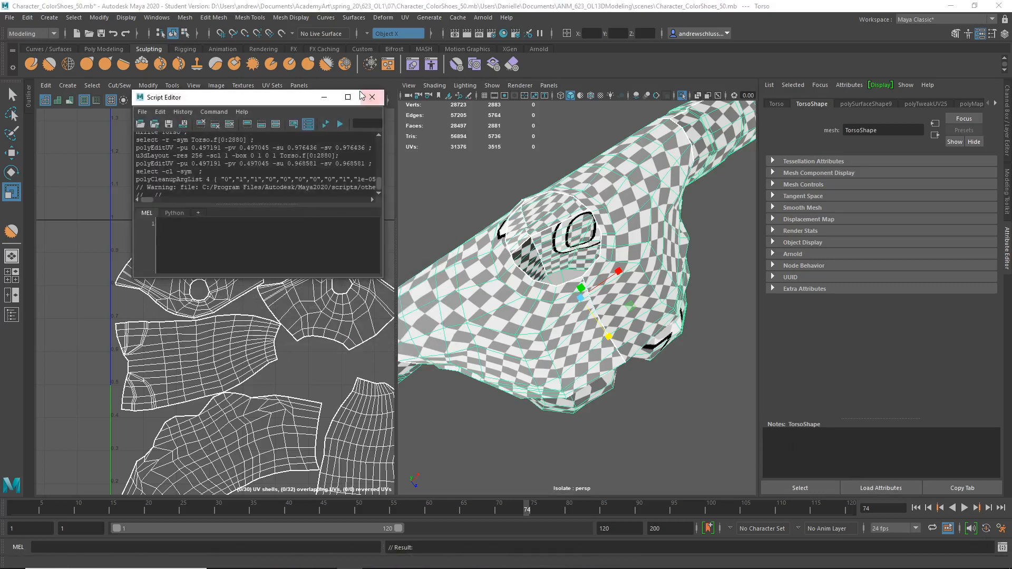
click(348, 97)
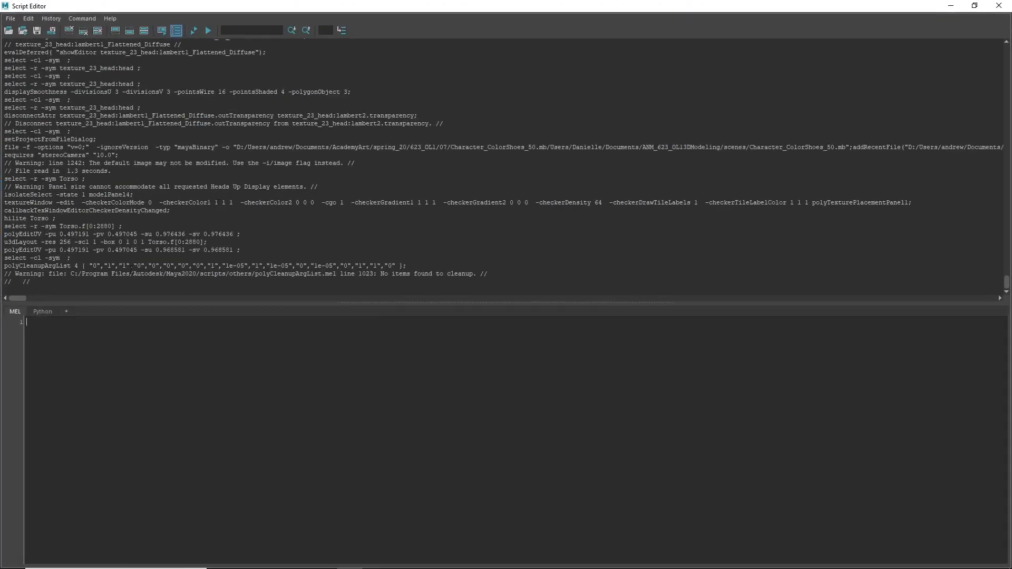
click(999, 6)
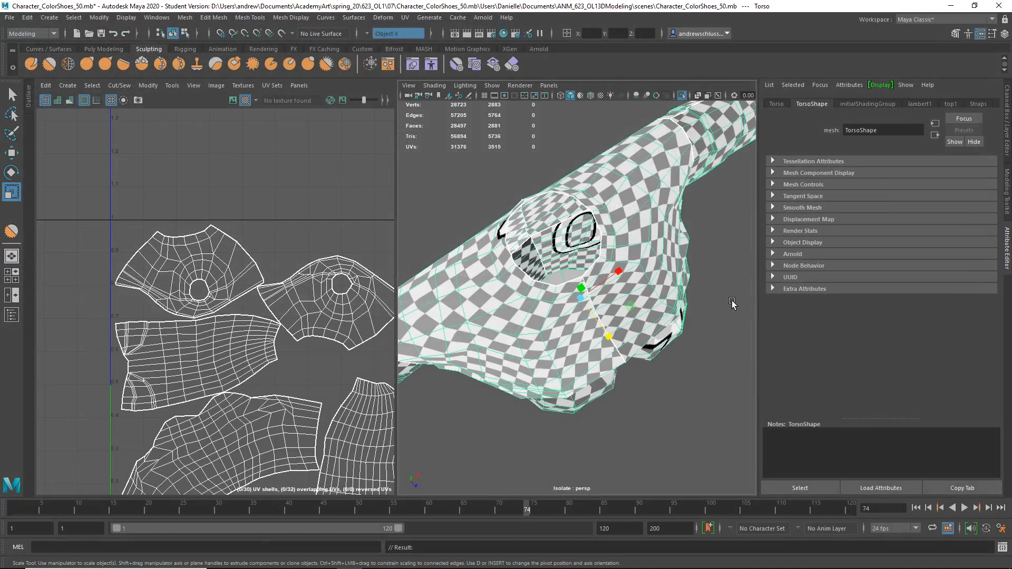
Orbit to the torso's front and toggle its selection to compare the assigned material colours with the checker display.
alt+drag(670, 264, 653, 141)
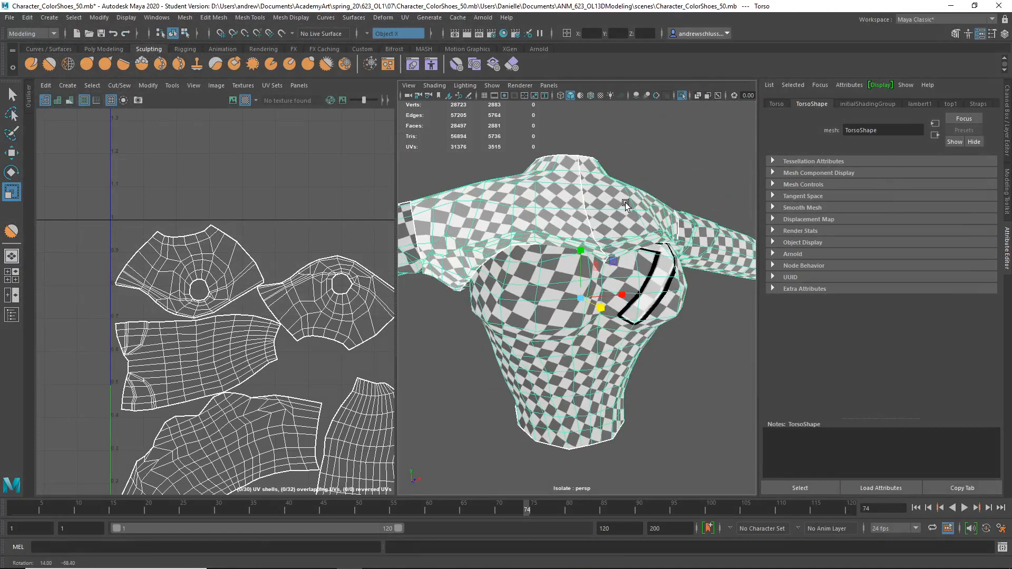
click(653, 141)
click(626, 201)
click(662, 158)
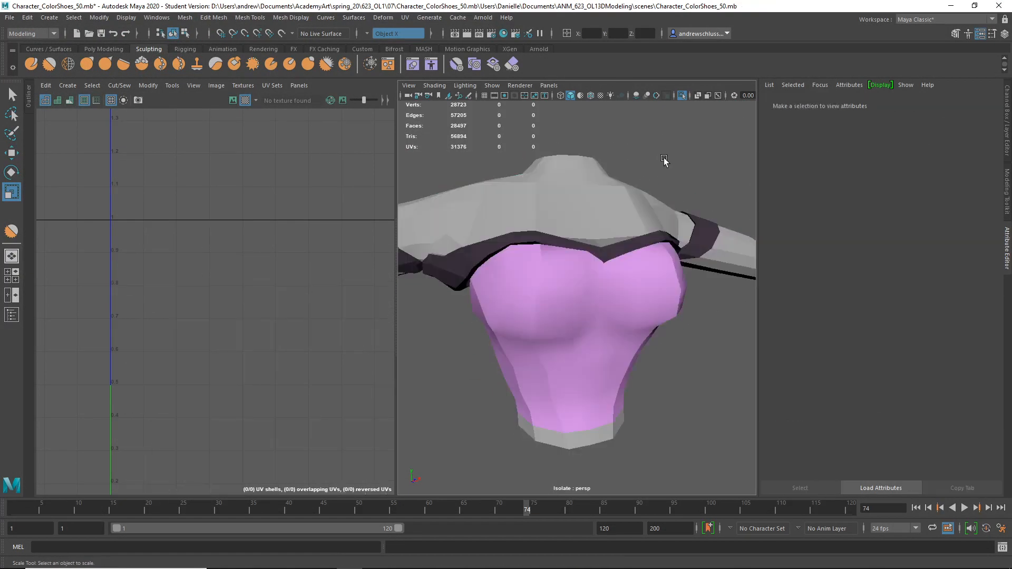
click(636, 196)
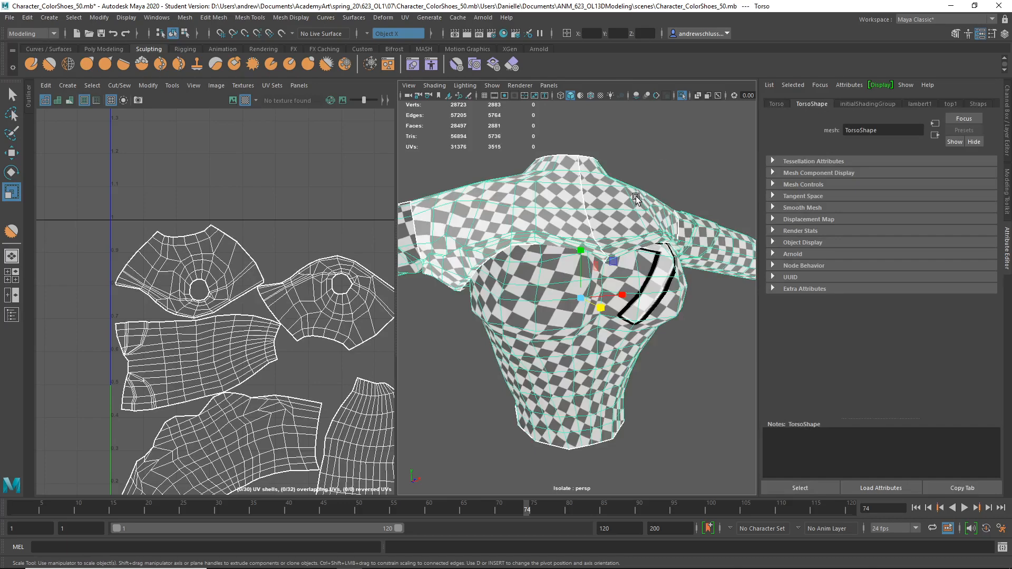
right_click(635, 140)
click(670, 189)
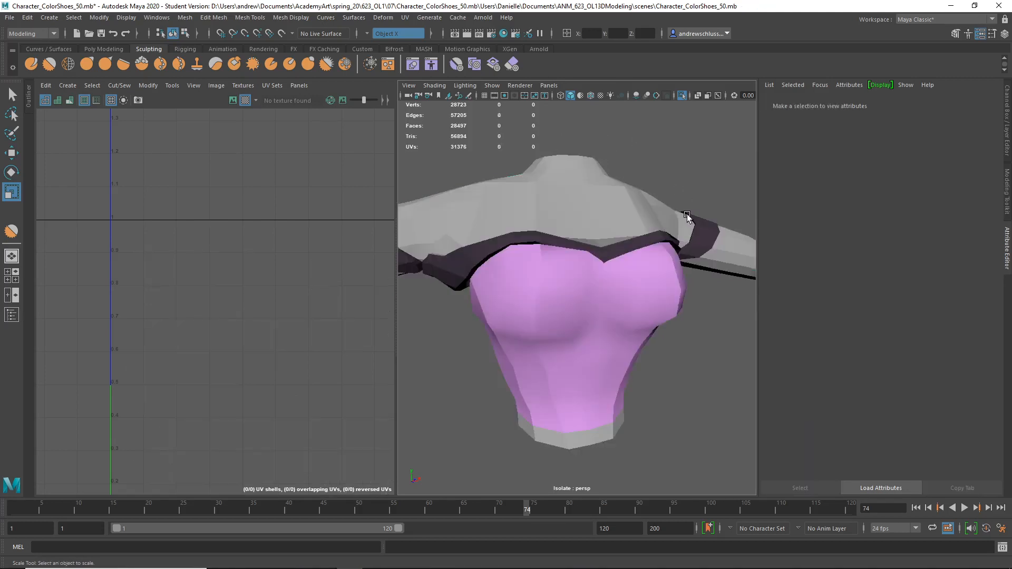
click(546, 282)
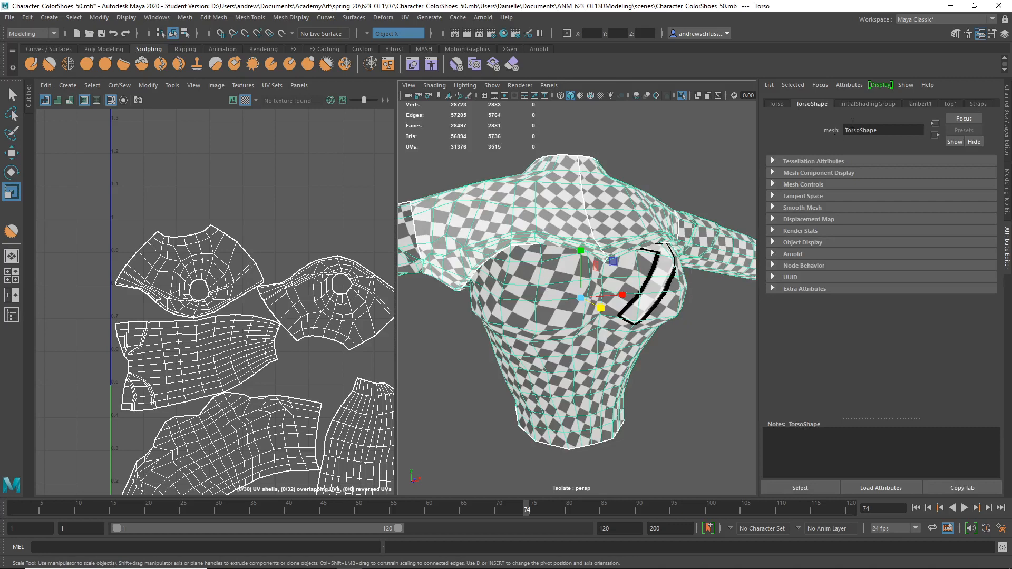
Review the scene's existing materials in the Hypershade and close it.
click(504, 33)
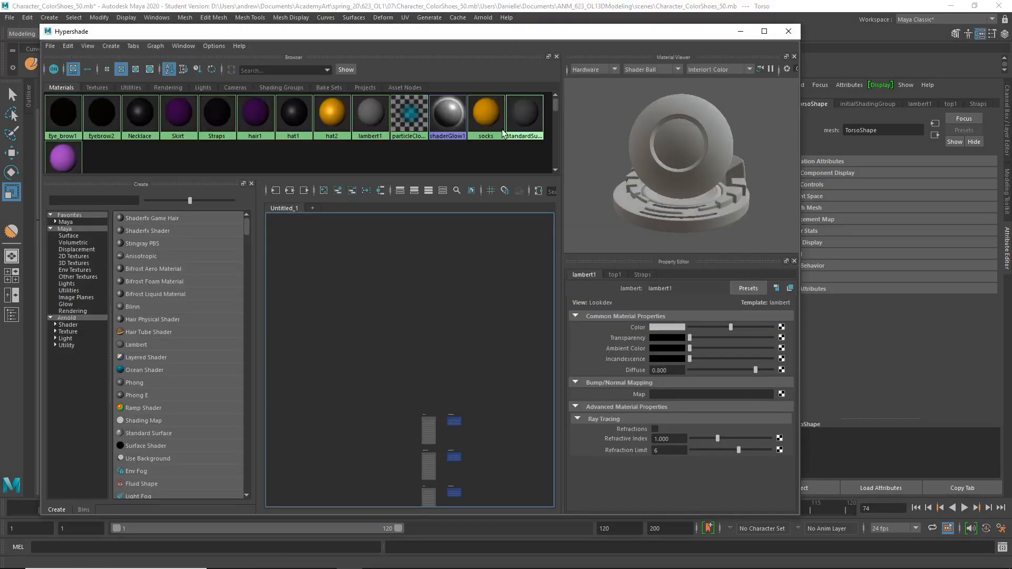
right_drag(94, 157, 137, 158)
drag(308, 33, 526, 387)
drag(677, 397, 466, 355)
click(764, 353)
click(627, 266)
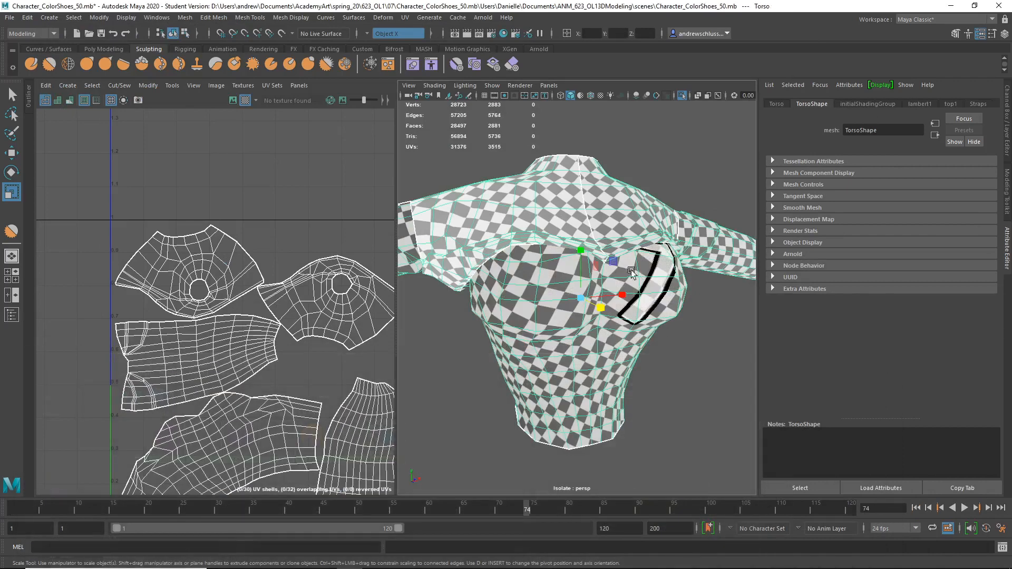
Assign a new Lambert material to the whole torso and turn off the checker display.
right_drag(665, 165, 676, 436)
click(425, 270)
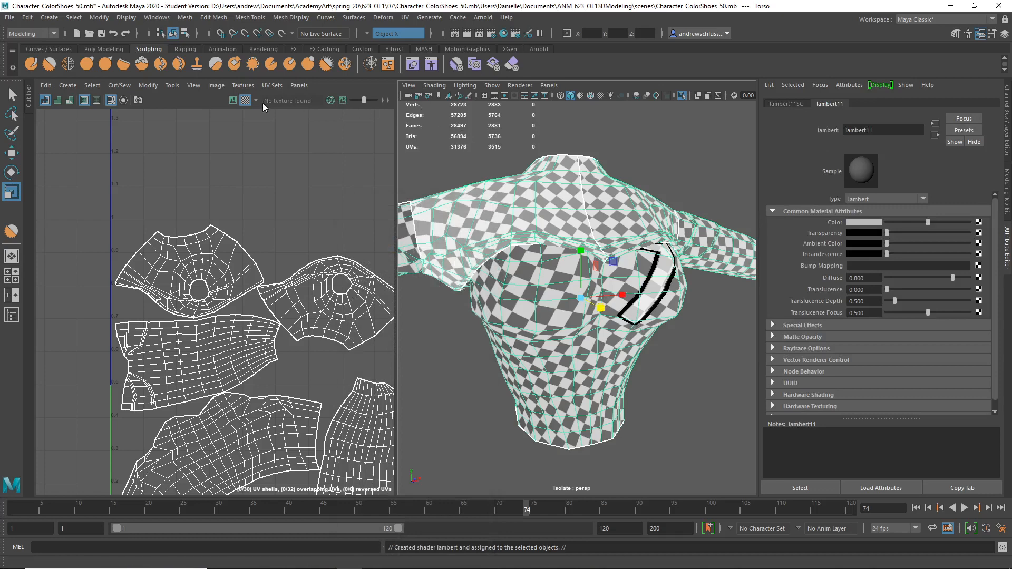
click(245, 101)
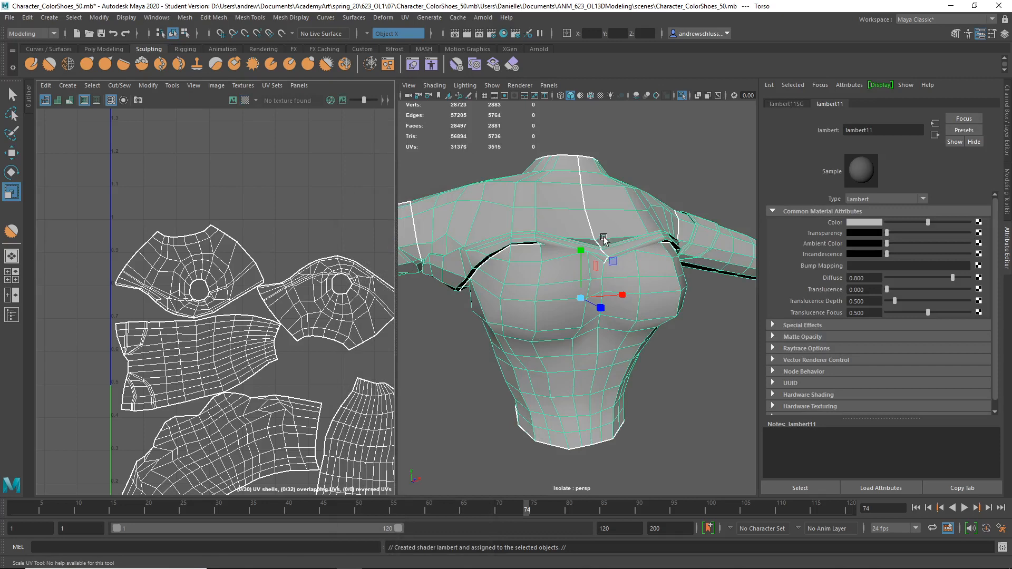
Try to send the torso to Mudbox as a new scene, and cancel the import.
click(10, 20)
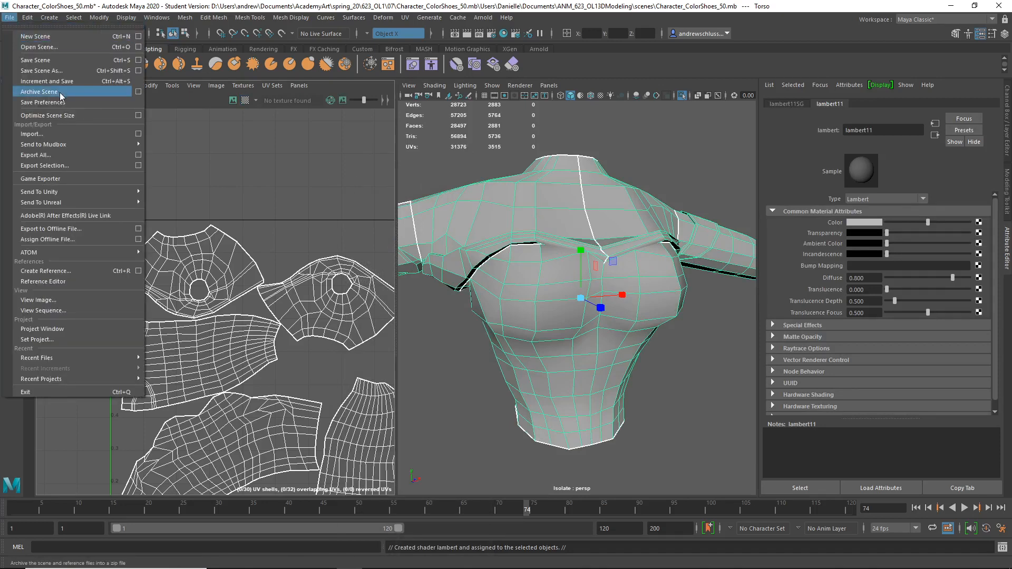
mouse_move(78, 141)
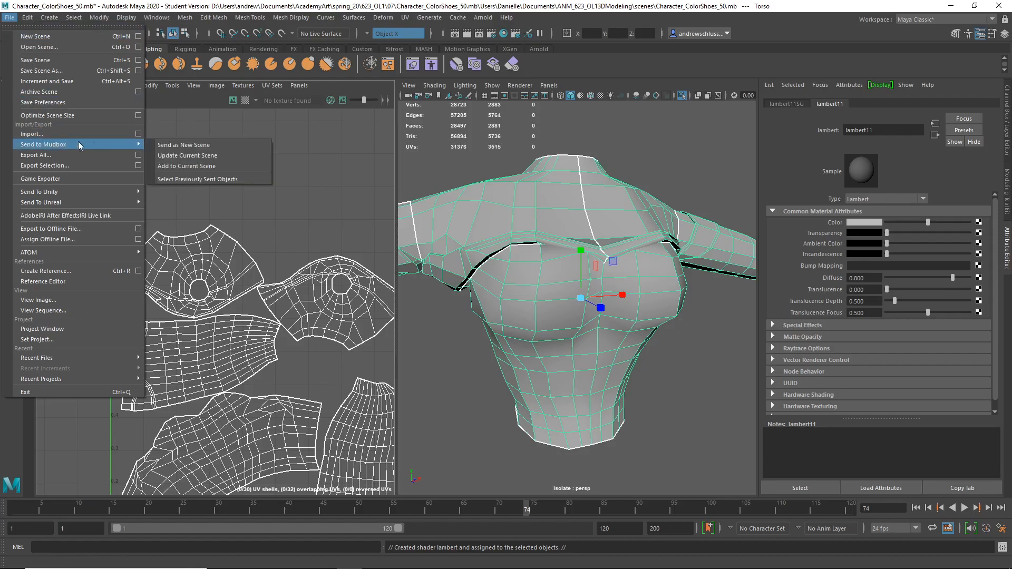
click(178, 146)
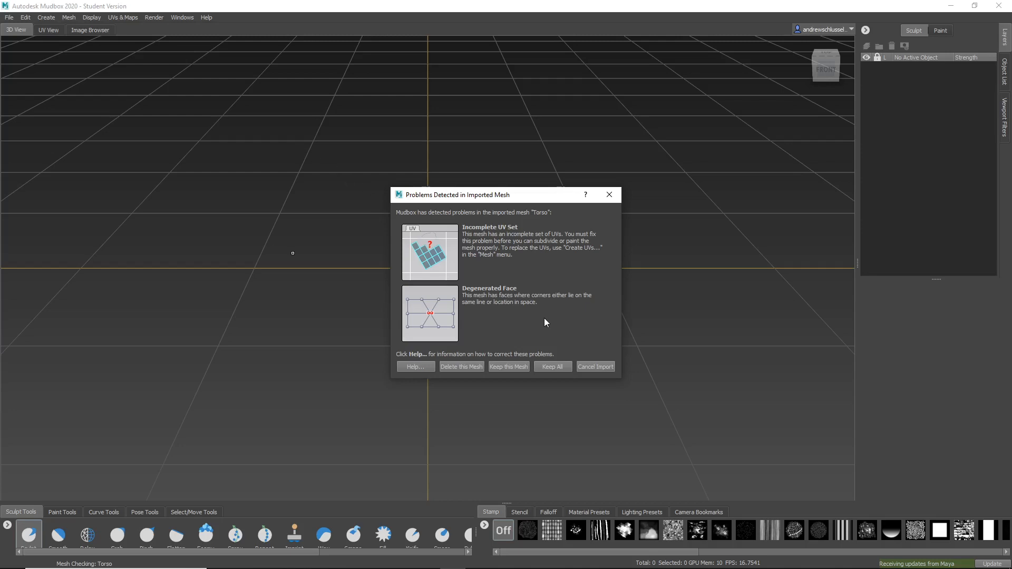
click(610, 367)
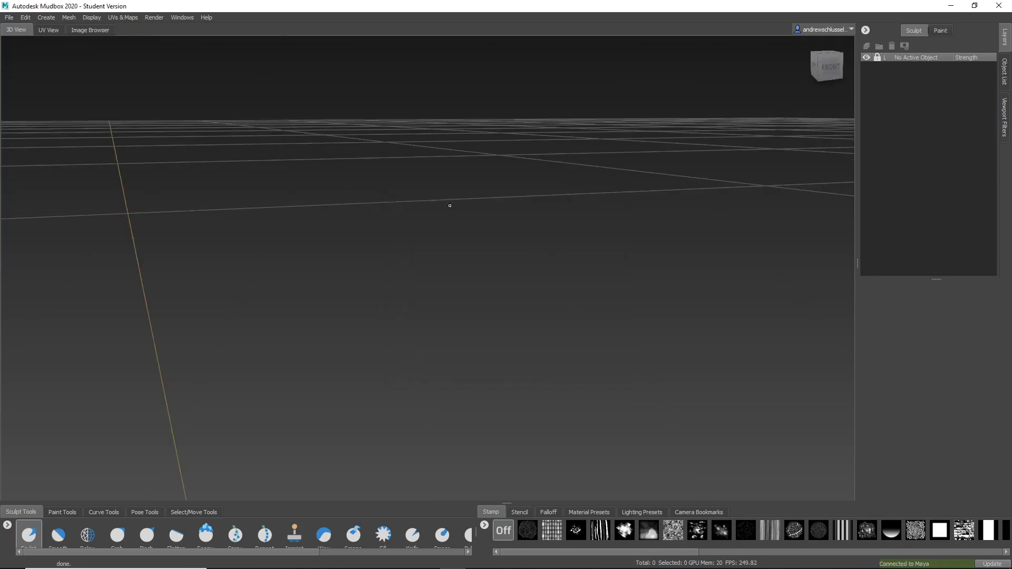
Switch back to Maya and merge all of the torso's vertices with a threshold of 0.0010.
key(alt+Tab)
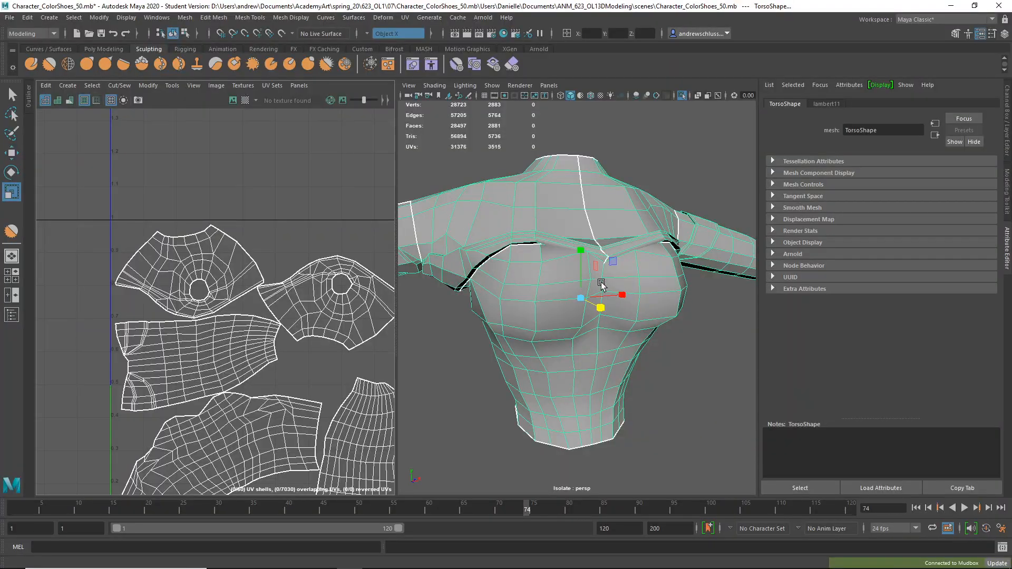
scroll(602, 285, down, 6)
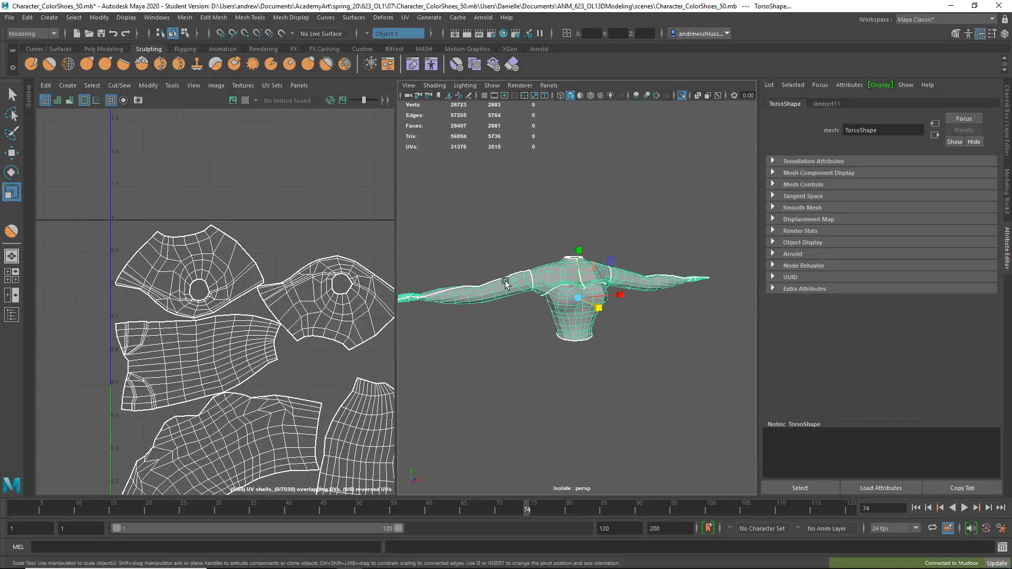
alt+drag(505, 282, 573, 275)
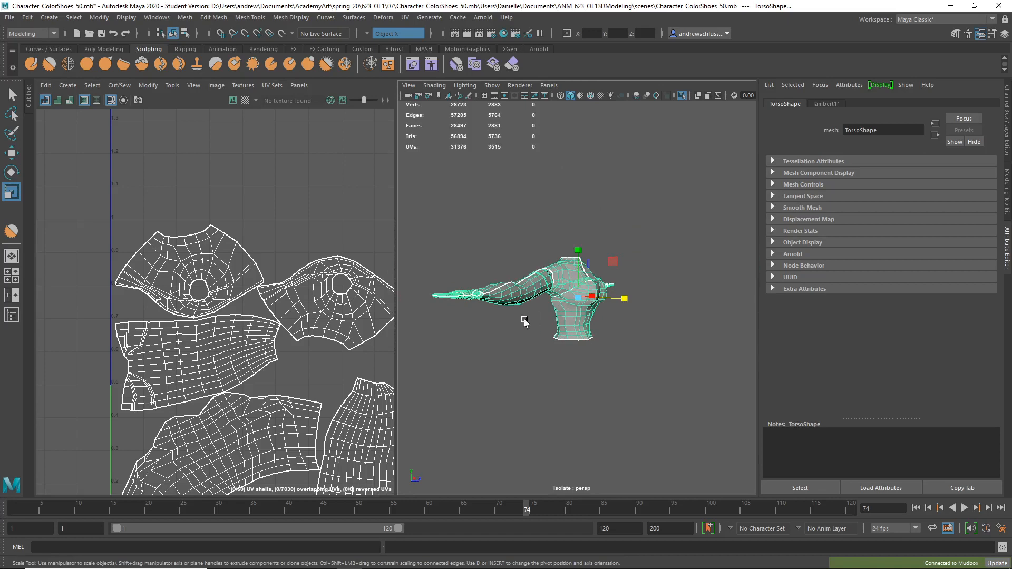
alt+drag(525, 323, 471, 327)
right_drag(552, 268, 509, 273)
scroll(519, 331, down, 5)
alt+drag(491, 267, 639, 365)
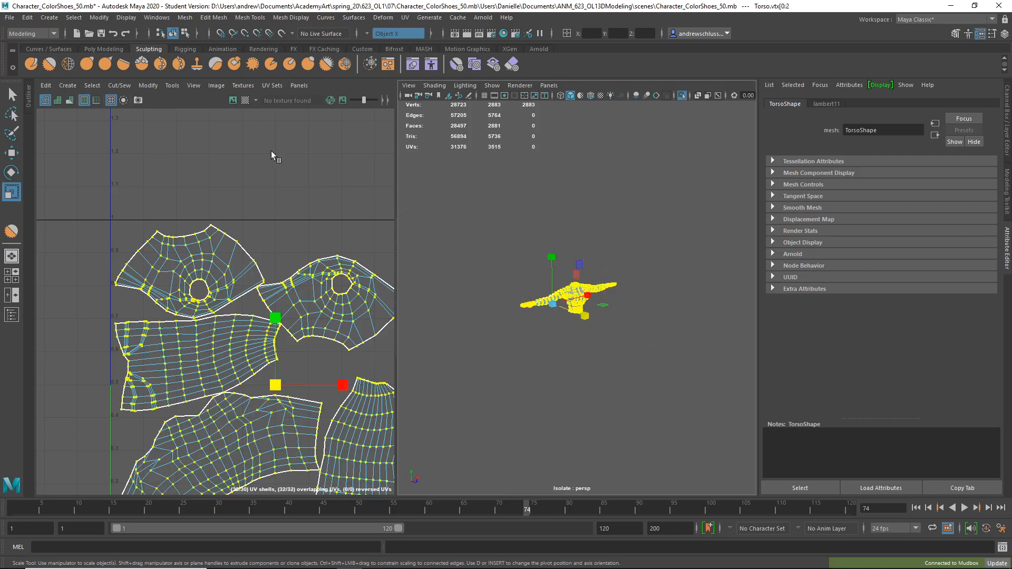
click(213, 18)
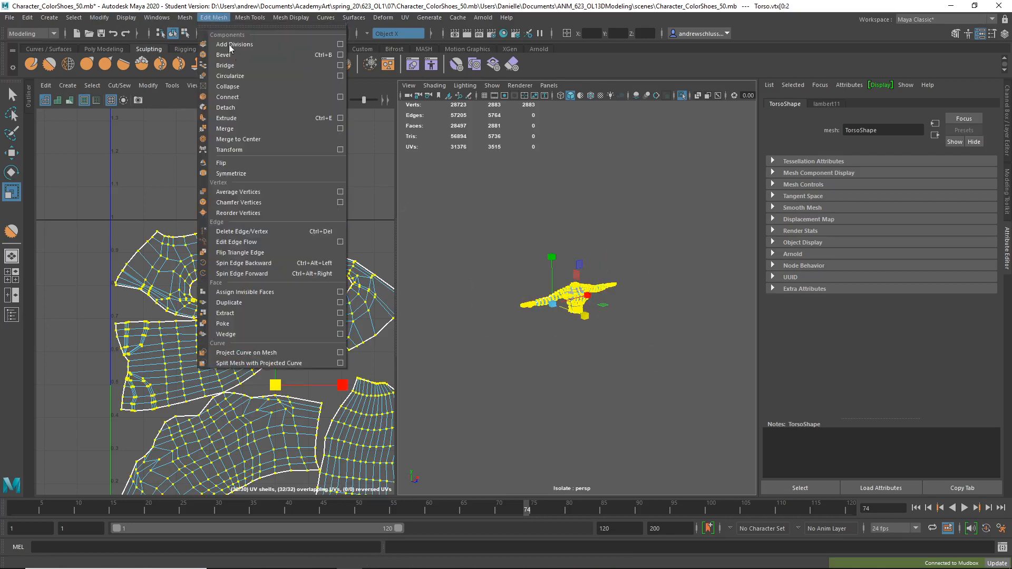
click(339, 129)
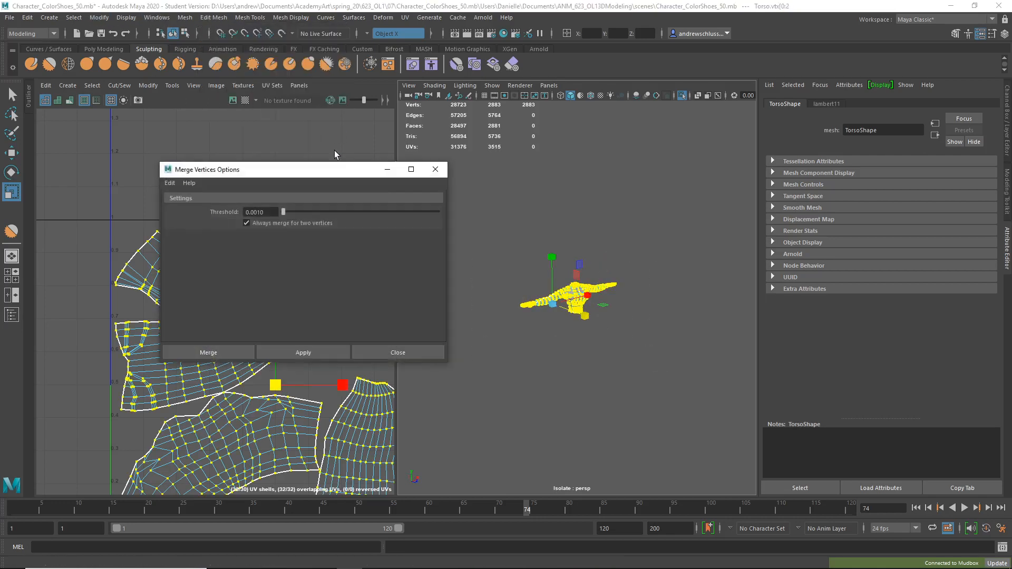
click(234, 351)
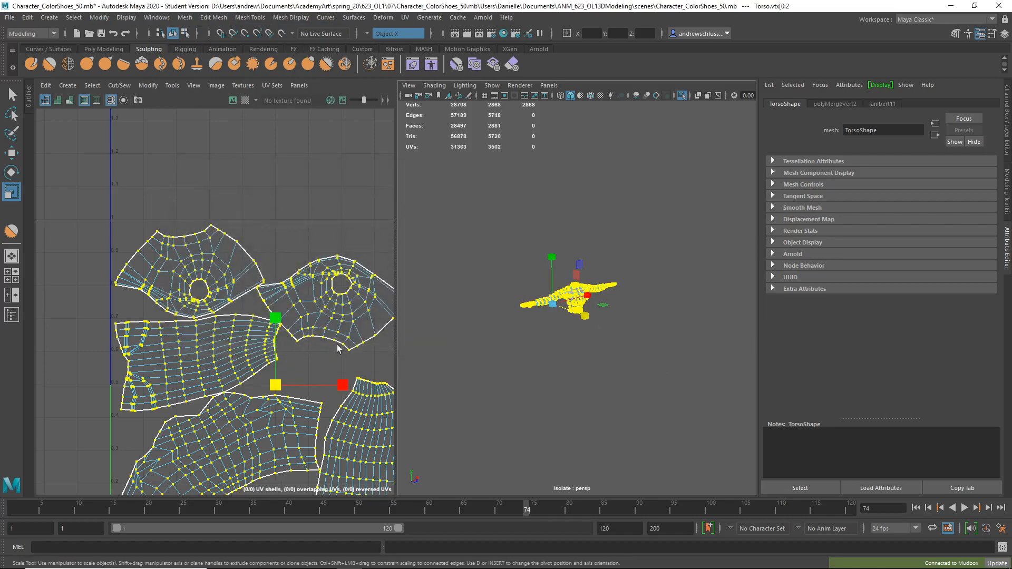
Select the whole torso object and send it to Mudbox as a new scene, discarding the Mudbox scene's changes.
click(477, 270)
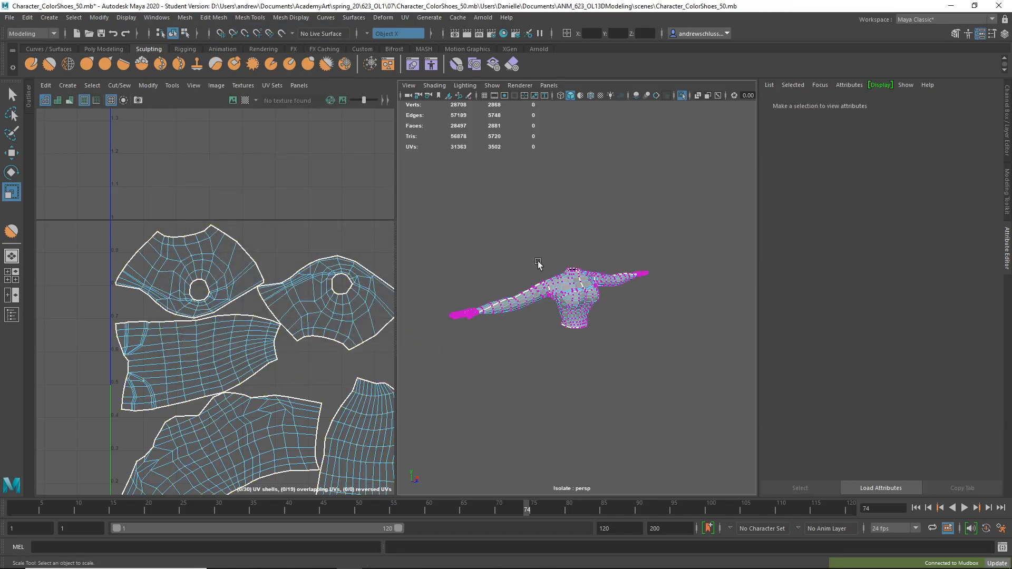
right_drag(575, 268, 614, 255)
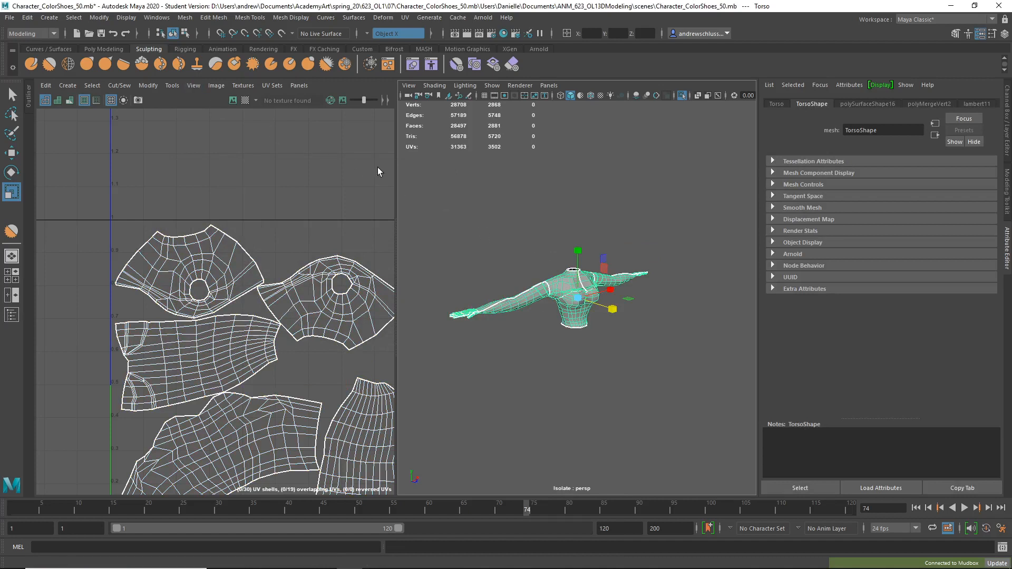
click(9, 17)
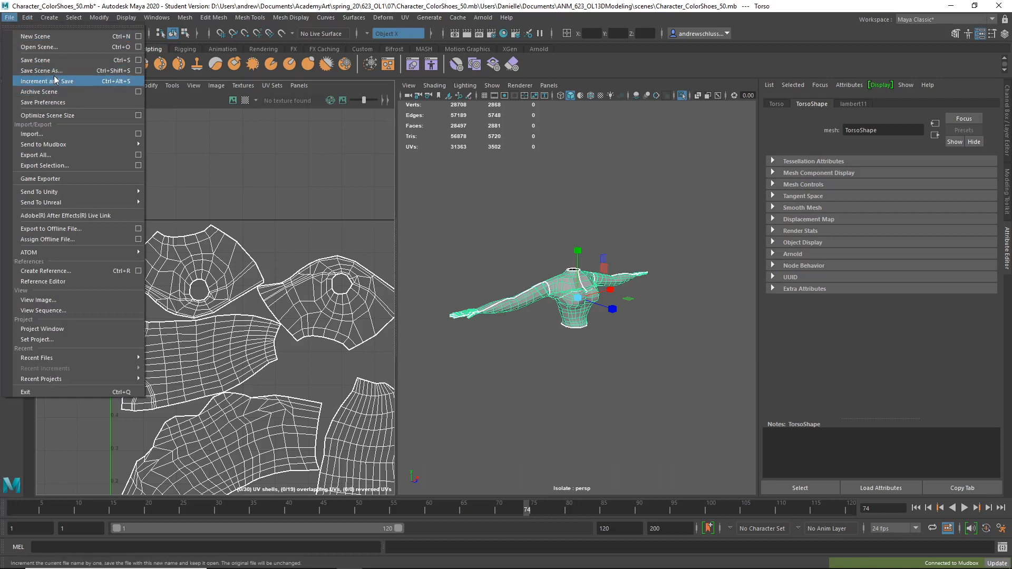
mouse_move(79, 144)
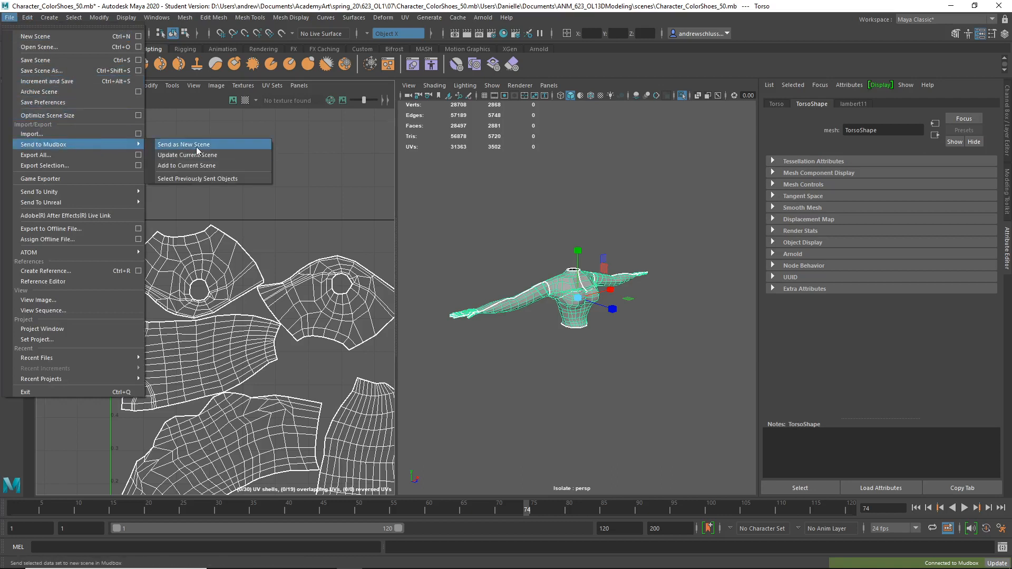
click(196, 146)
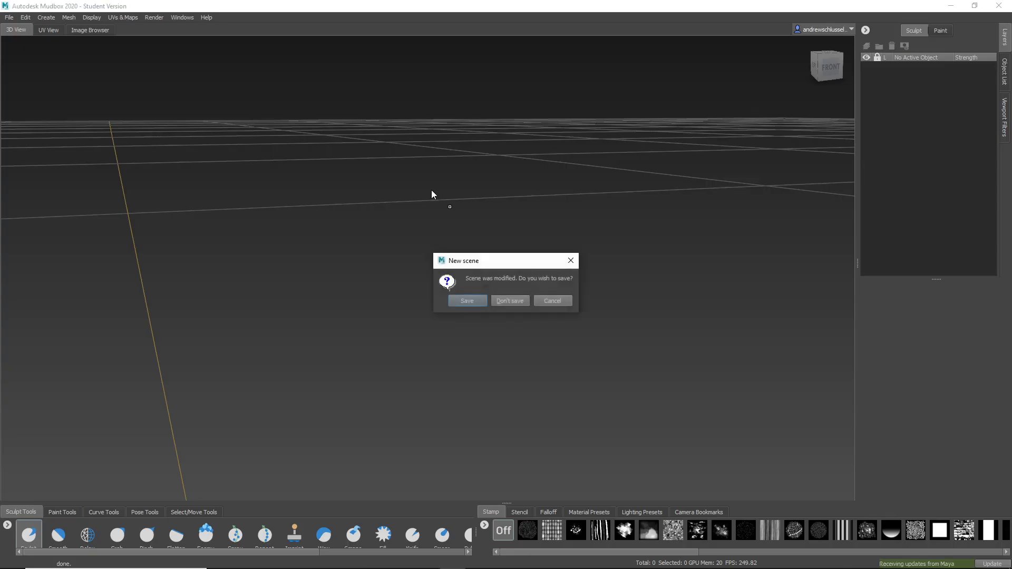
click(509, 301)
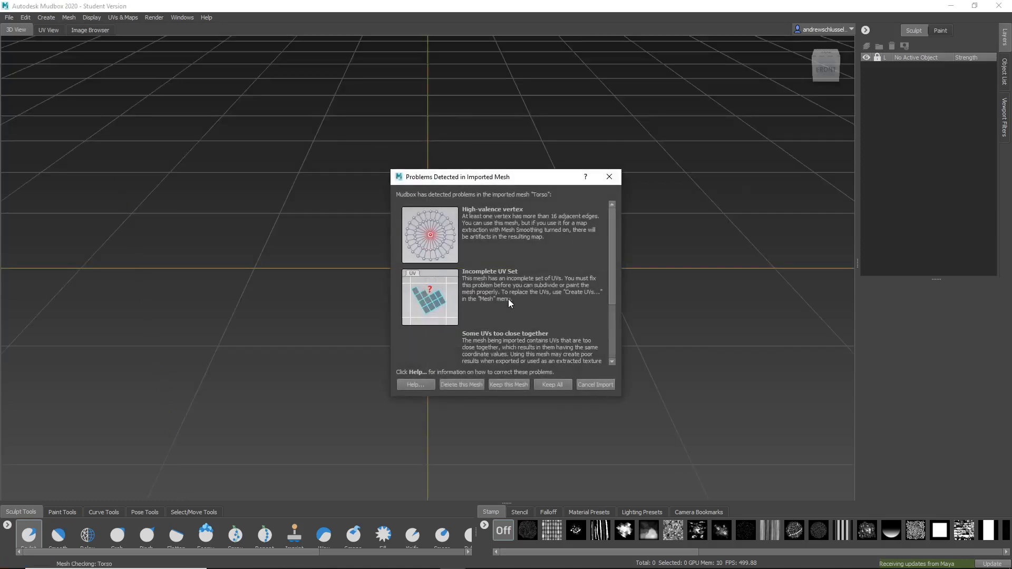
Read through the problems detected in the imported Torso mesh and dismiss the report.
scroll(511, 274, down, 3)
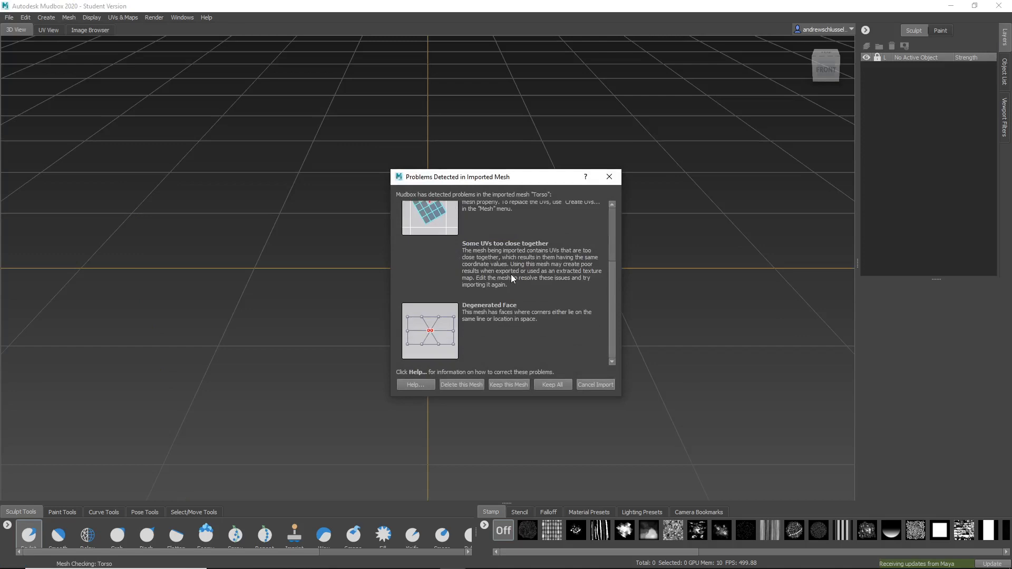
scroll(511, 274, up, 3)
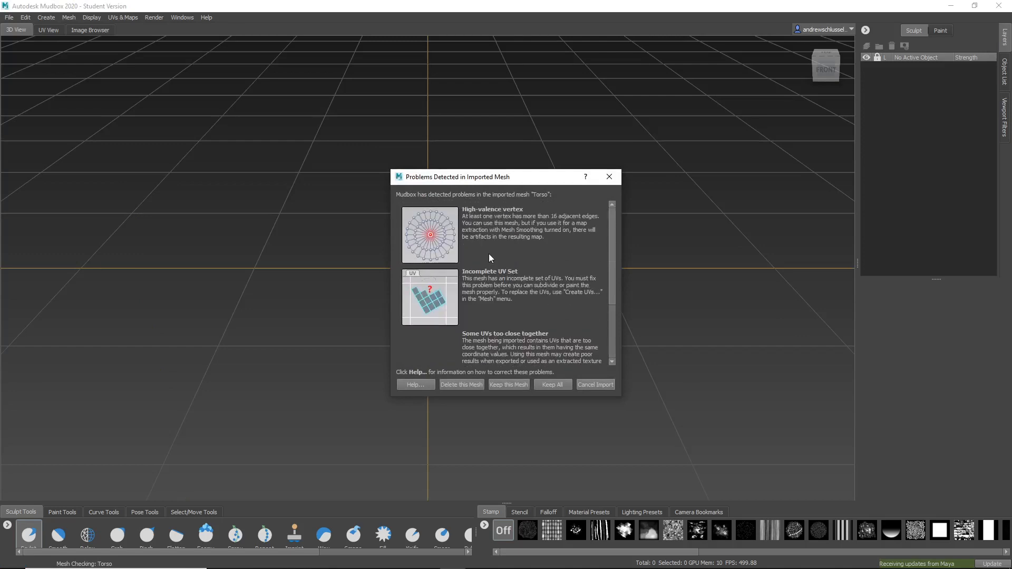
scroll(507, 238, down, 3)
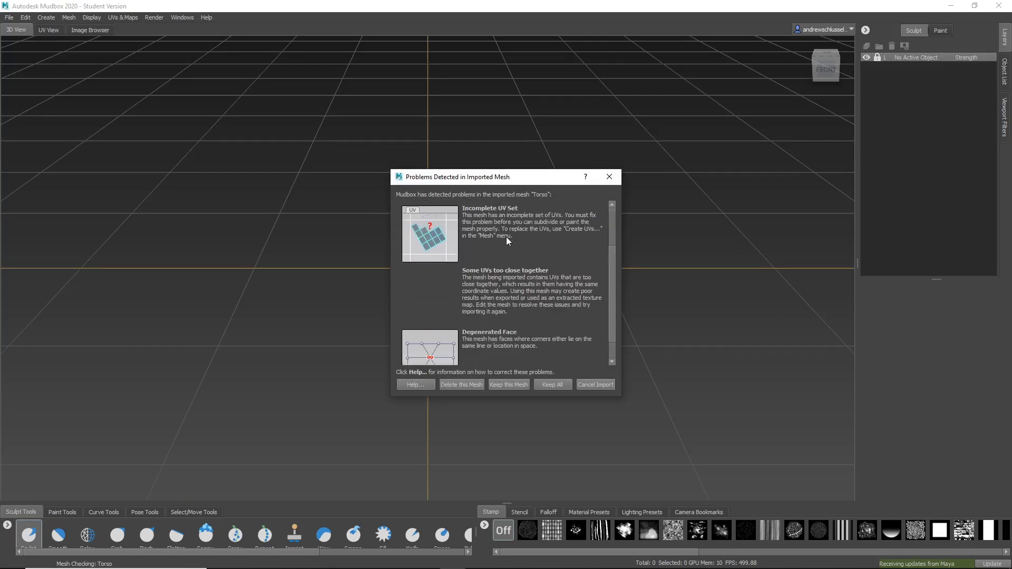
click(610, 178)
Switch to Maya and examine the torso's UV layout, including the small shells along its lower edge.
key(alt+Tab)
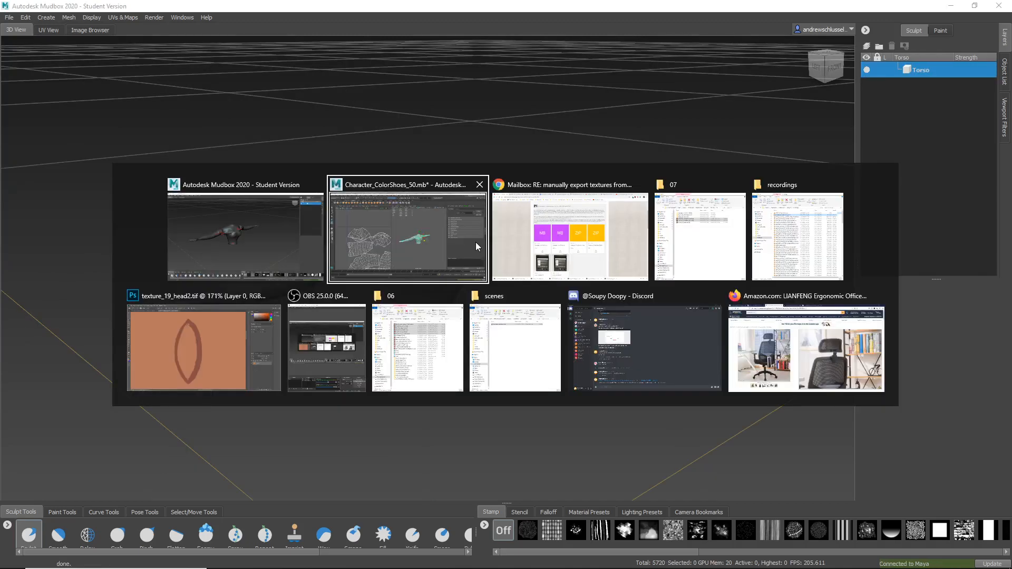
alt+drag(521, 351, 555, 352)
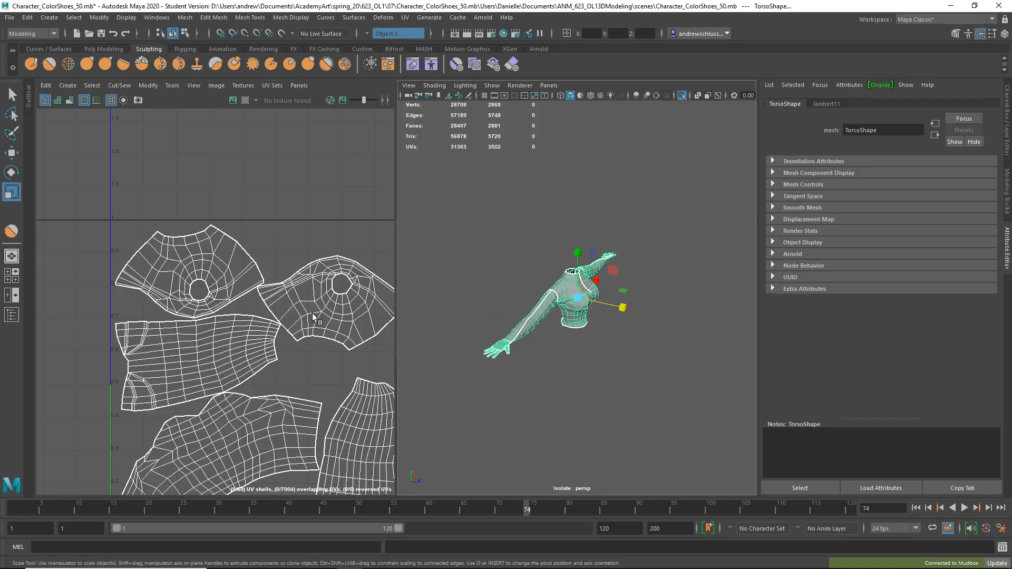
key(f)
alt+middle_drag(273, 398, 262, 313)
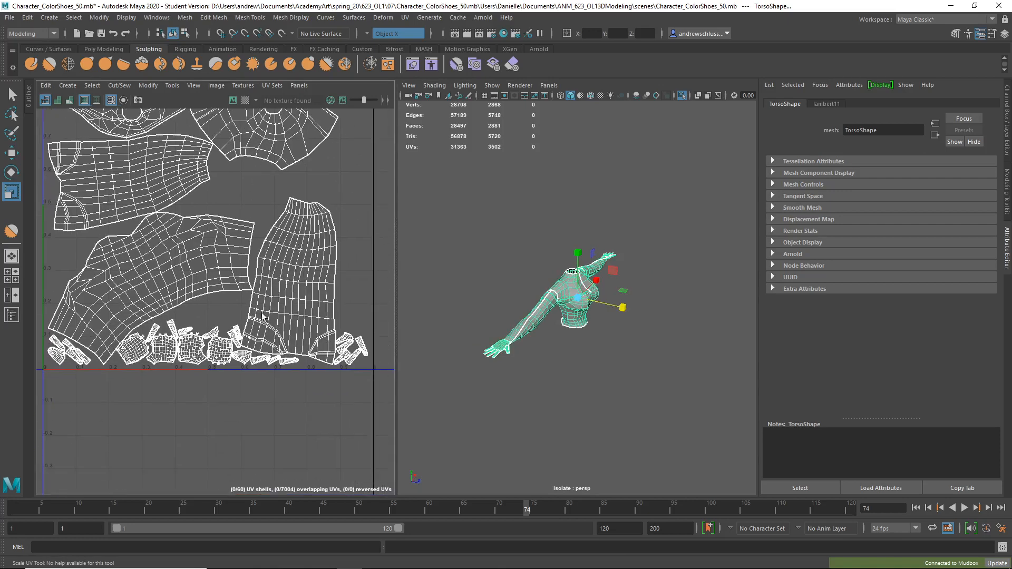
alt+right_drag(231, 298, 311, 392)
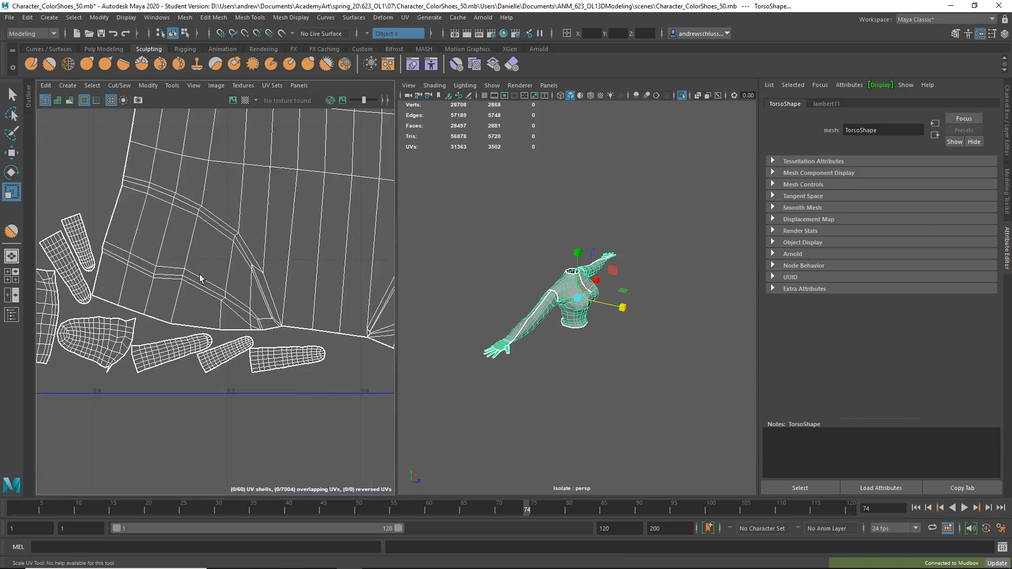
scroll(224, 269, down, 5)
Switch to Mudbox and, with the Paint Brush, create Paint Layer 1 on the torso: size 2048, 8-bit RGBA TIFF, Diffuse channel.
key(alt+Tab)
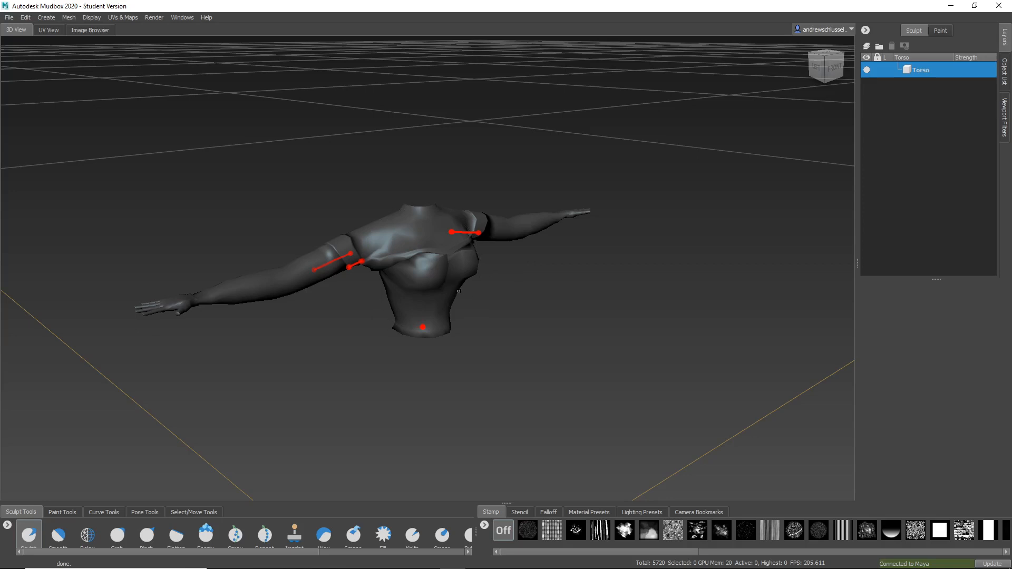
alt+drag(458, 291, 410, 259)
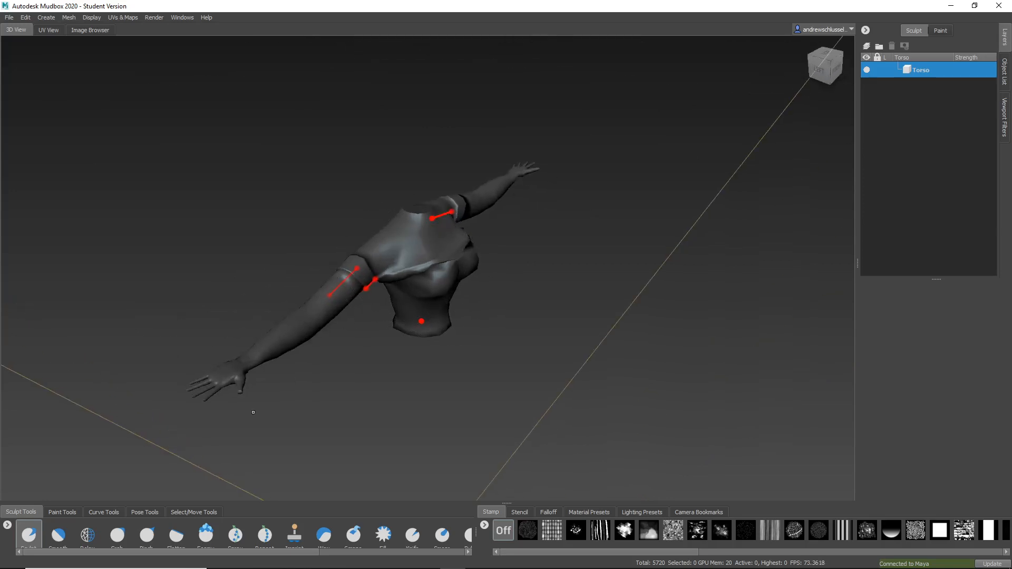
click(56, 514)
click(43, 523)
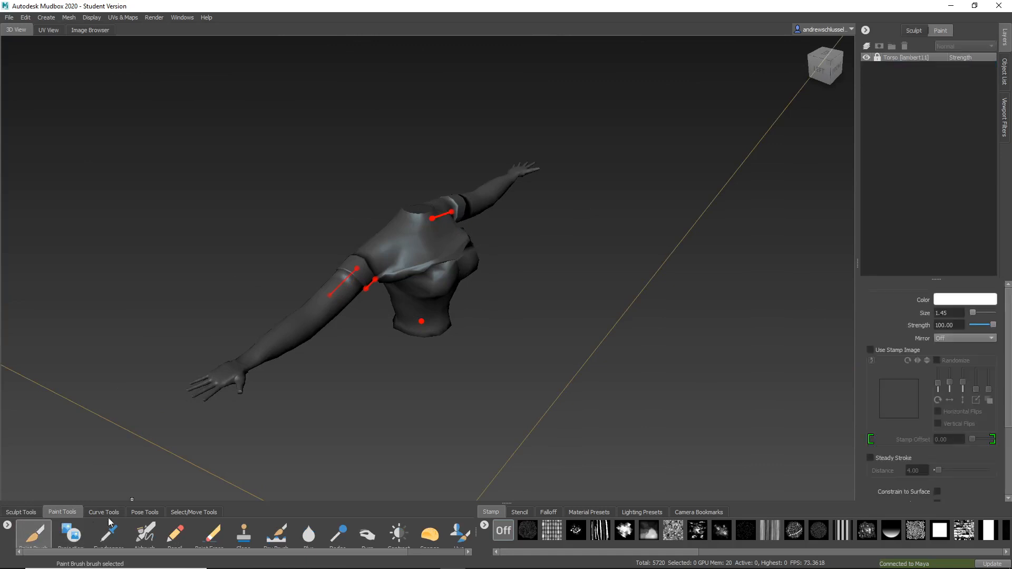
click(425, 253)
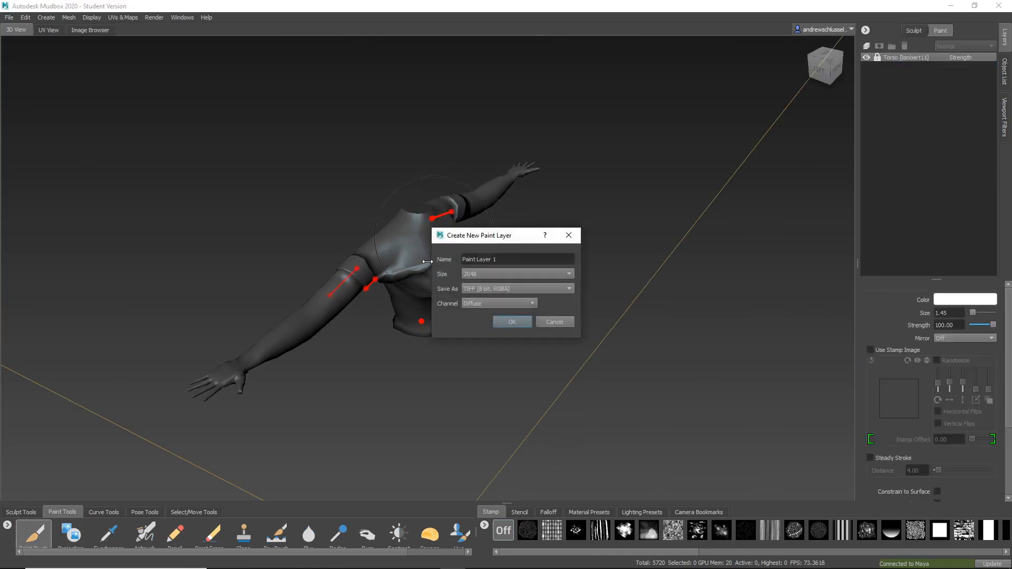
click(518, 321)
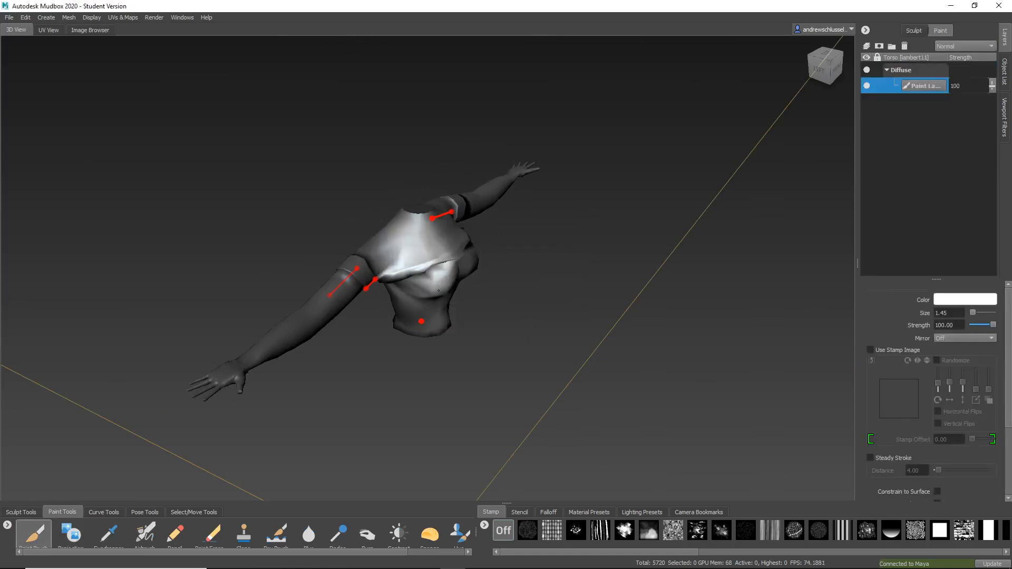
Paint a large red X across the torso's front with the Paint Brush at size 0.20.
alt+drag(437, 316, 382, 243)
alt+right_drag(382, 243, 483, 301)
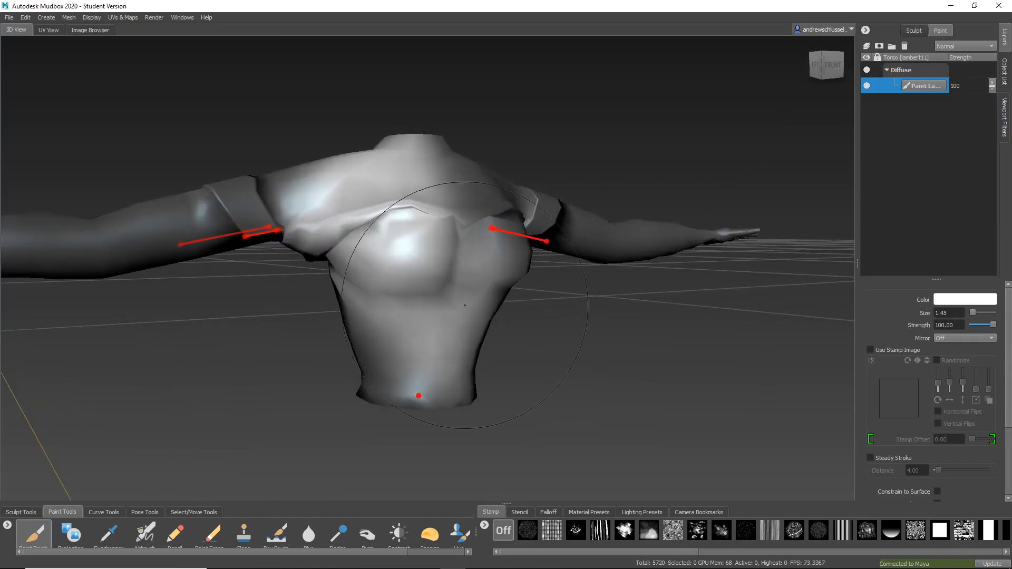
drag(492, 247, 449, 258)
click(988, 299)
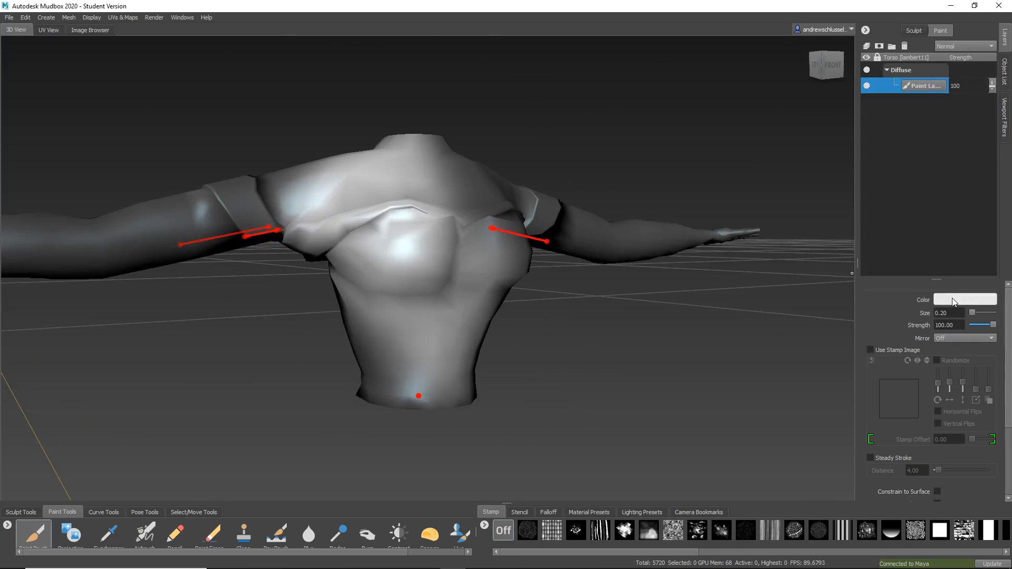
drag(508, 277, 562, 321)
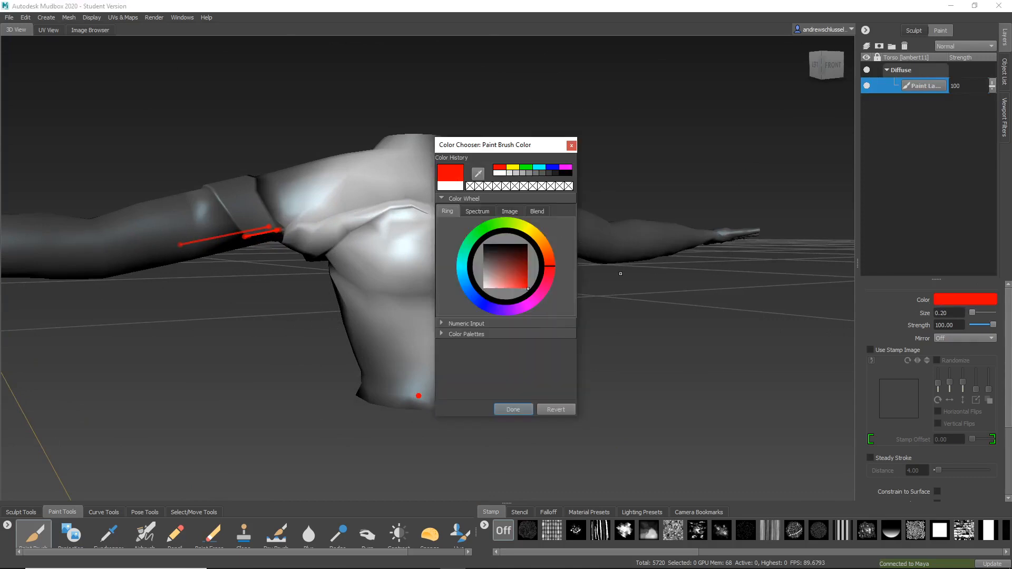
click(571, 145)
drag(372, 171, 468, 396)
drag(478, 174, 360, 377)
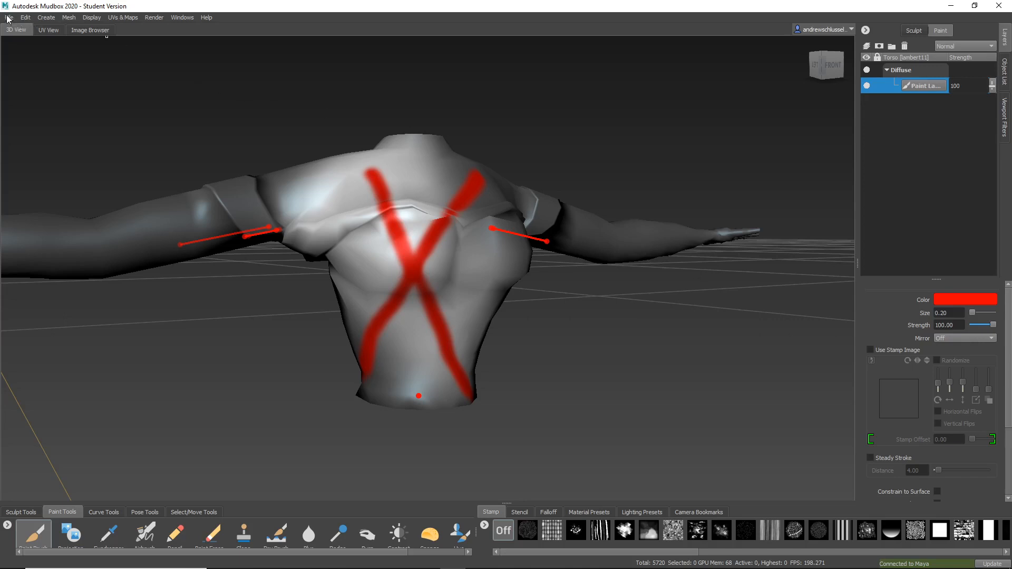
Send the entire scene to Maya and browse for the texture export folder in spring_20 > 623_OL1 > 07.
click(988, 564)
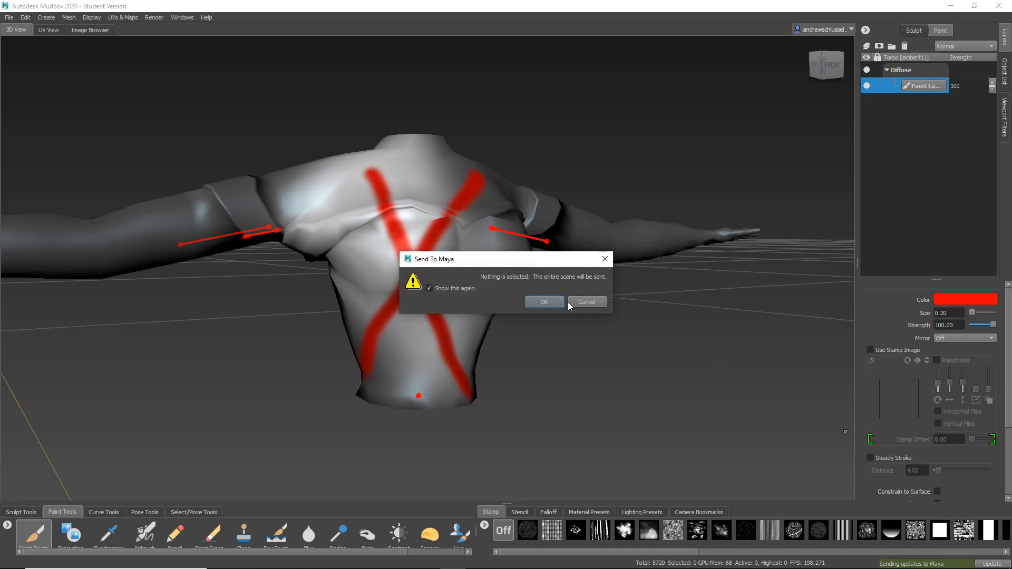
click(552, 302)
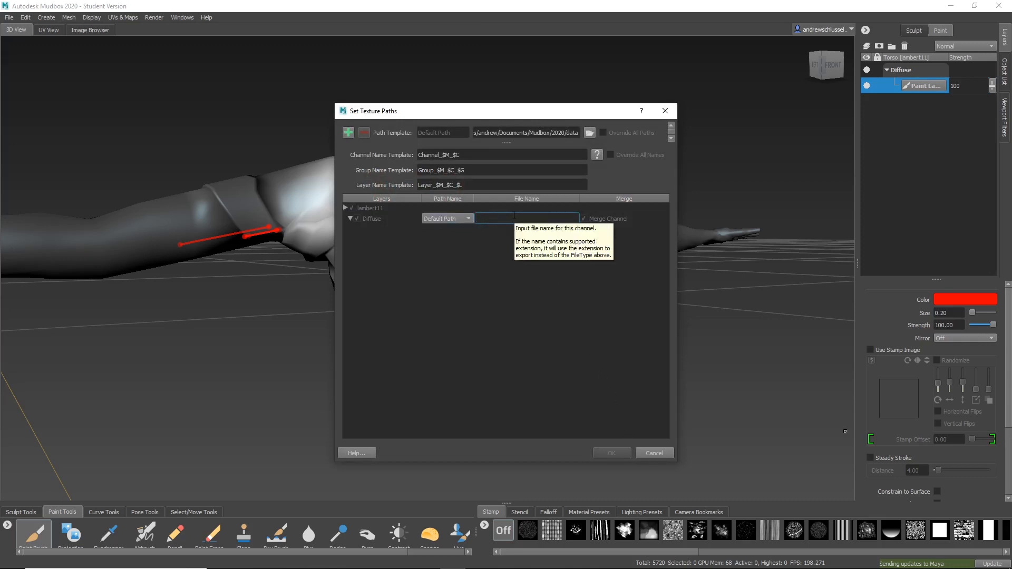
click(589, 132)
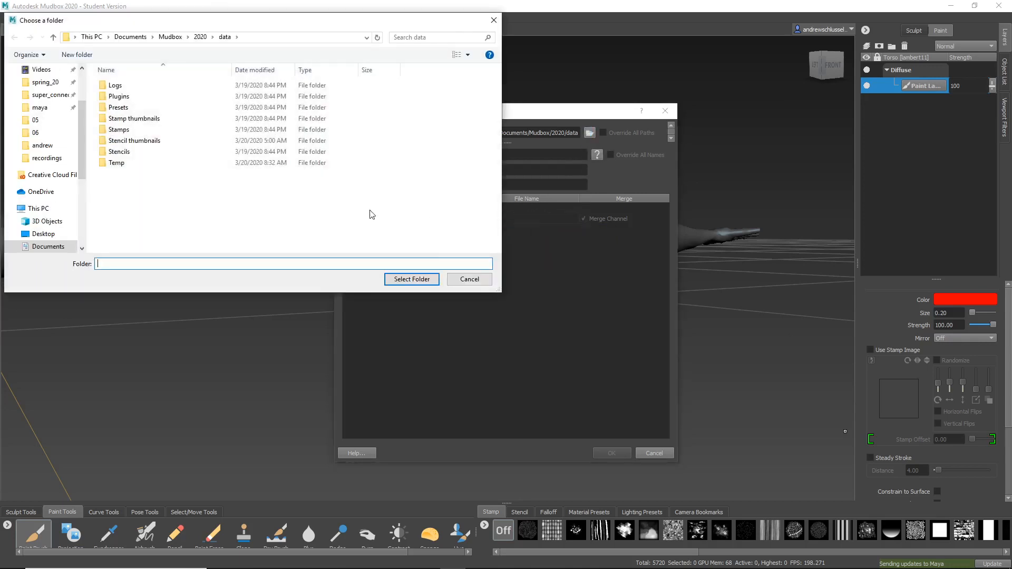
click(45, 82)
double_click(144, 87)
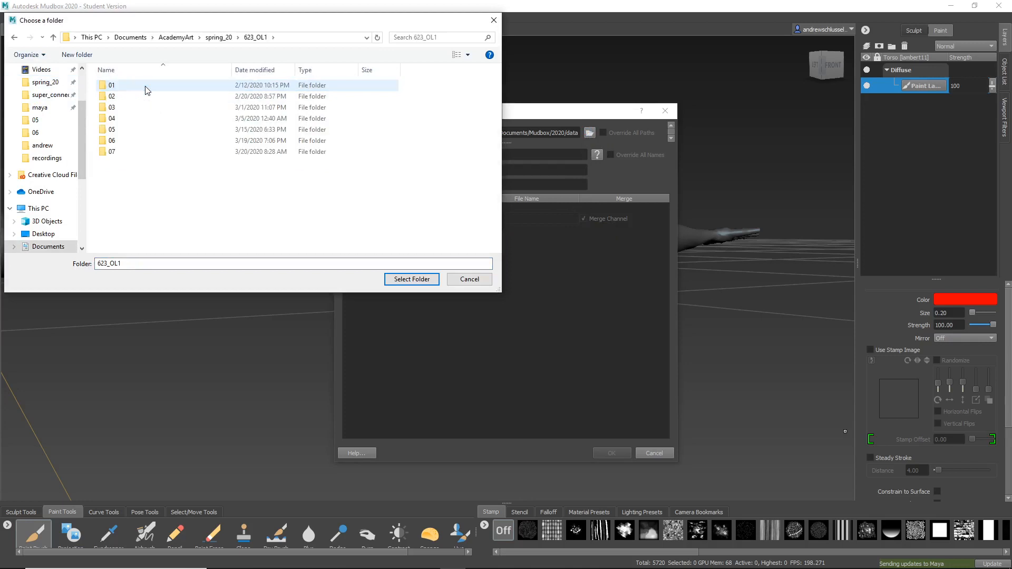
double_click(147, 153)
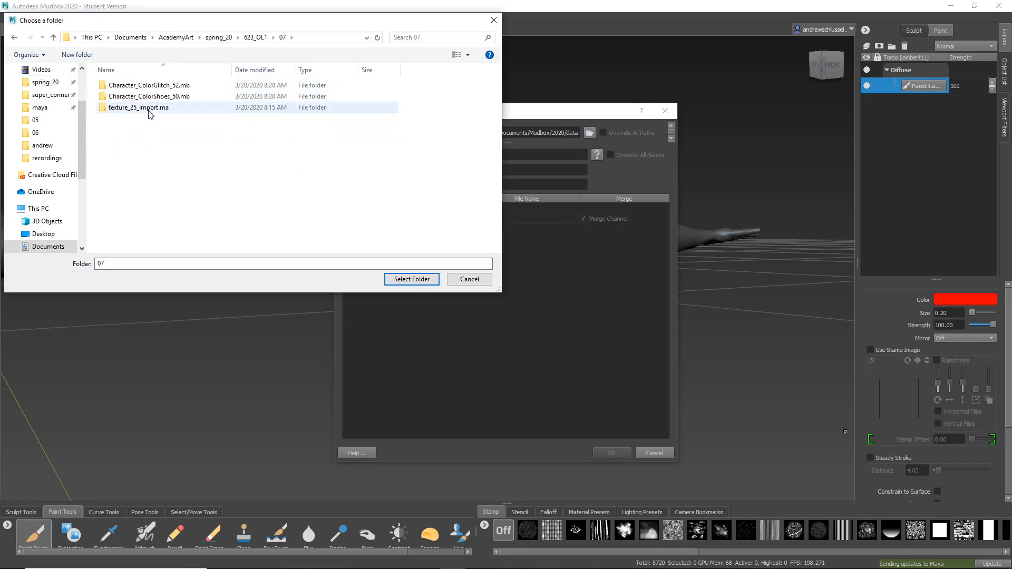
Set the default texture path to the sourceimages folder of ANM_623_OL13DModeling inside Character_ColorShoes_50.mb.
click(150, 88)
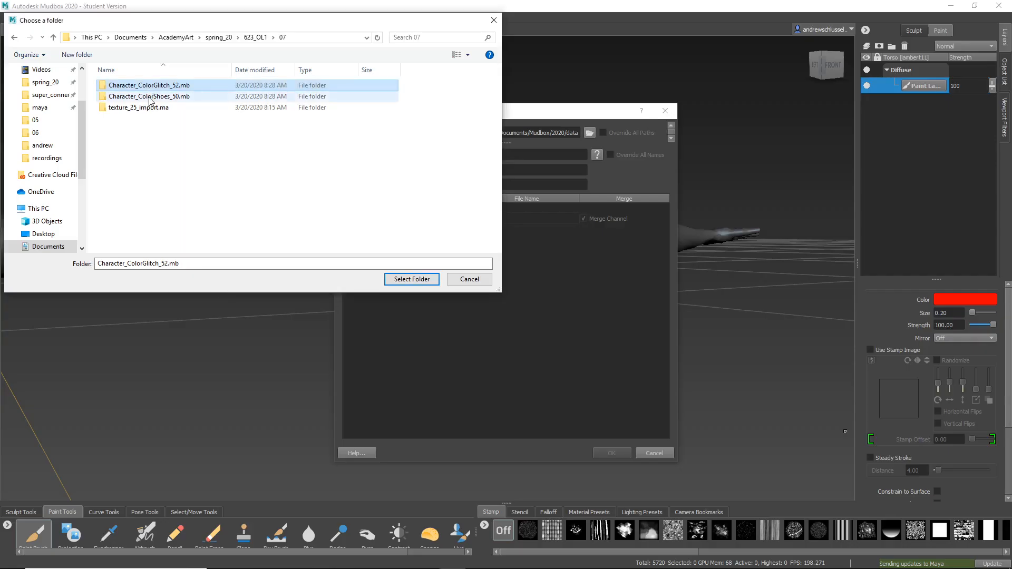
double_click(149, 98)
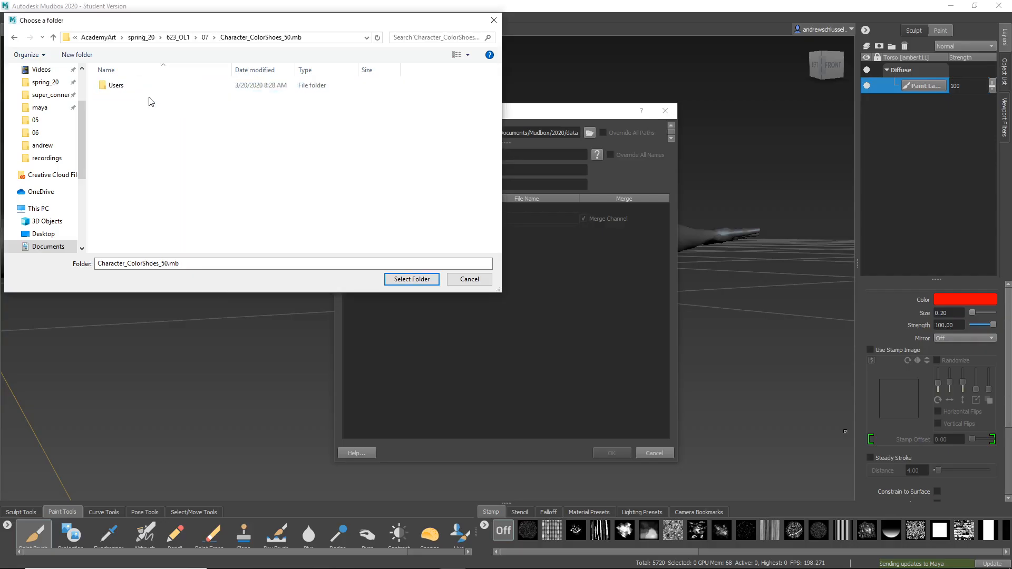
double_click(147, 89)
double_click(147, 89)
double_click(147, 89)
double_click(145, 88)
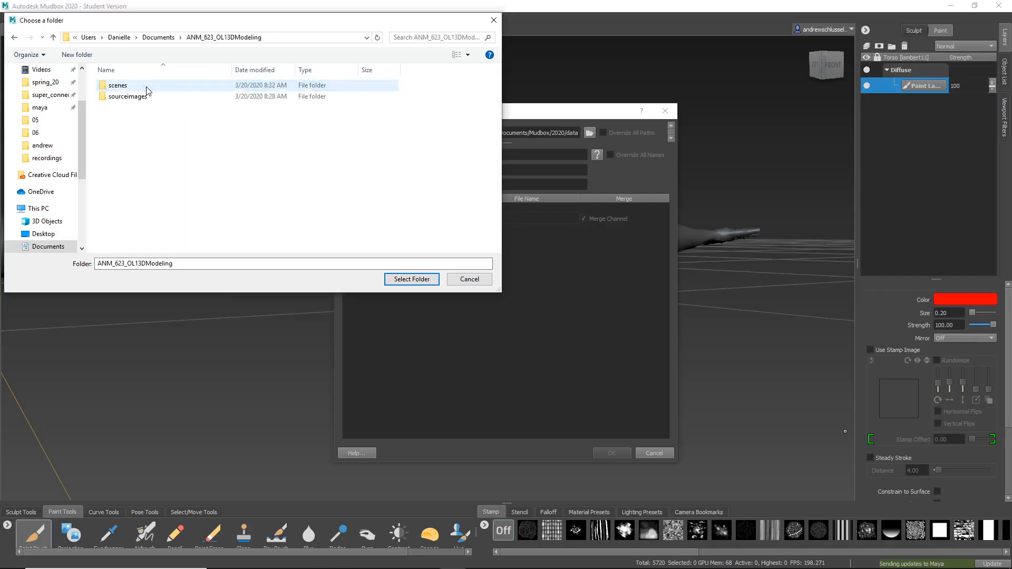
double_click(146, 87)
click(237, 39)
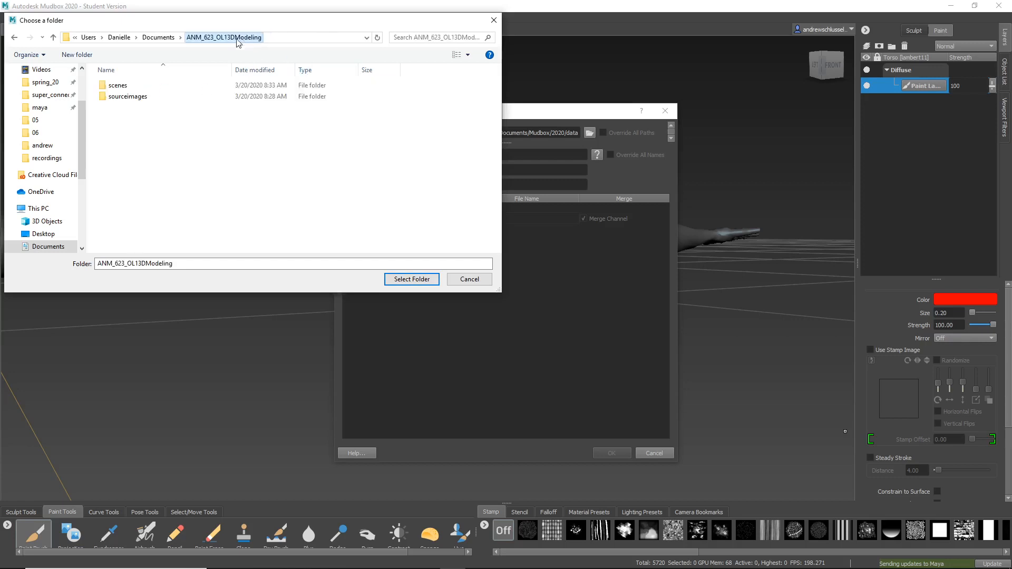
double_click(185, 97)
click(415, 280)
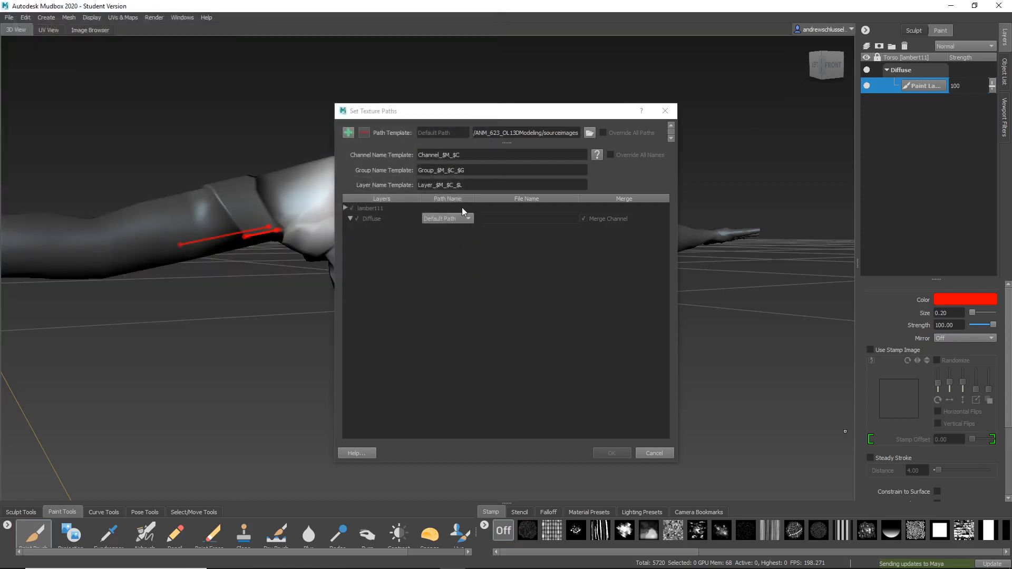
Name the Diffuse channel's texture file torso_texture and confirm the texture paths for the update to Maya.
click(538, 218)
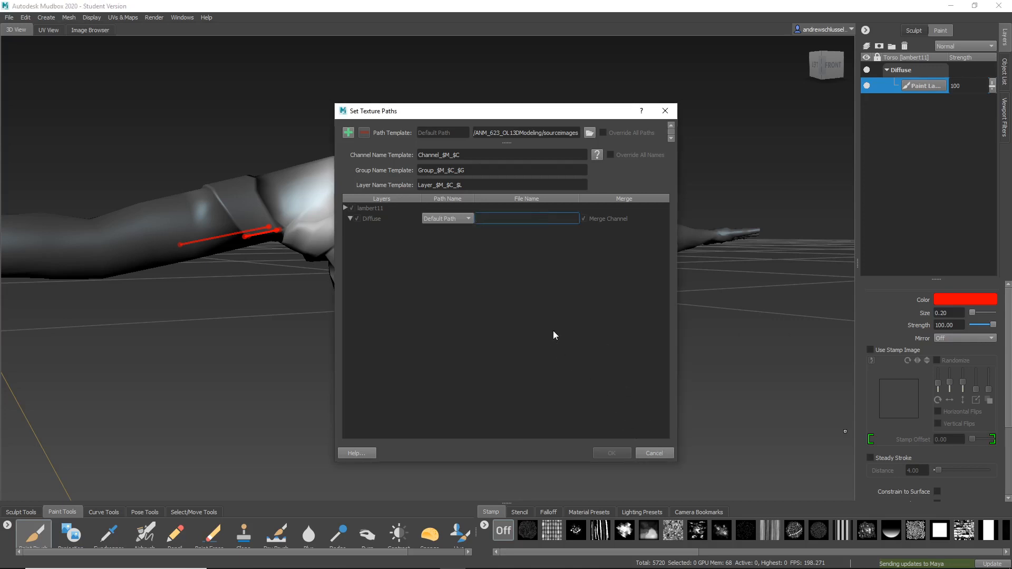
text(torso_texture)
click(578, 327)
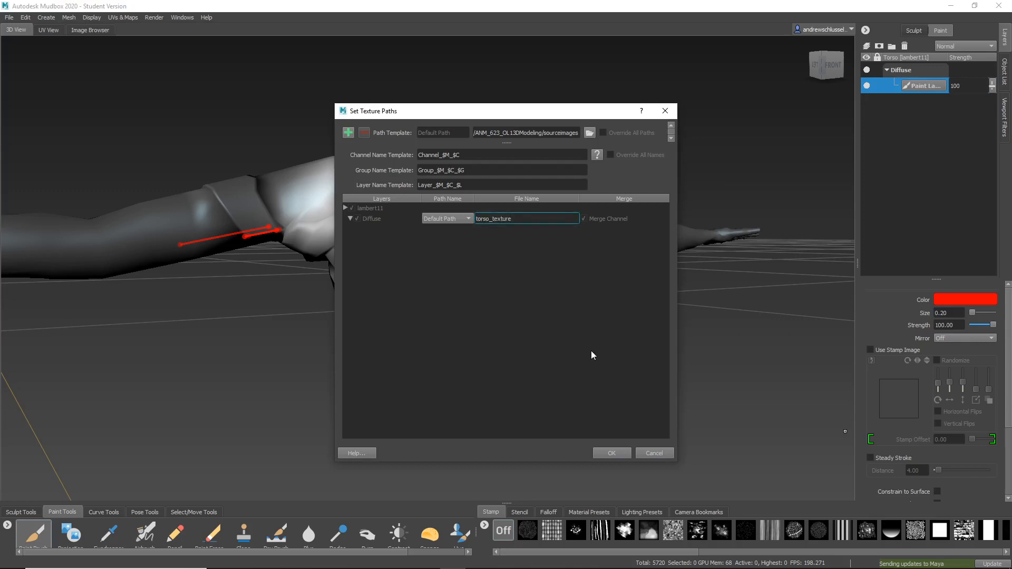
click(612, 454)
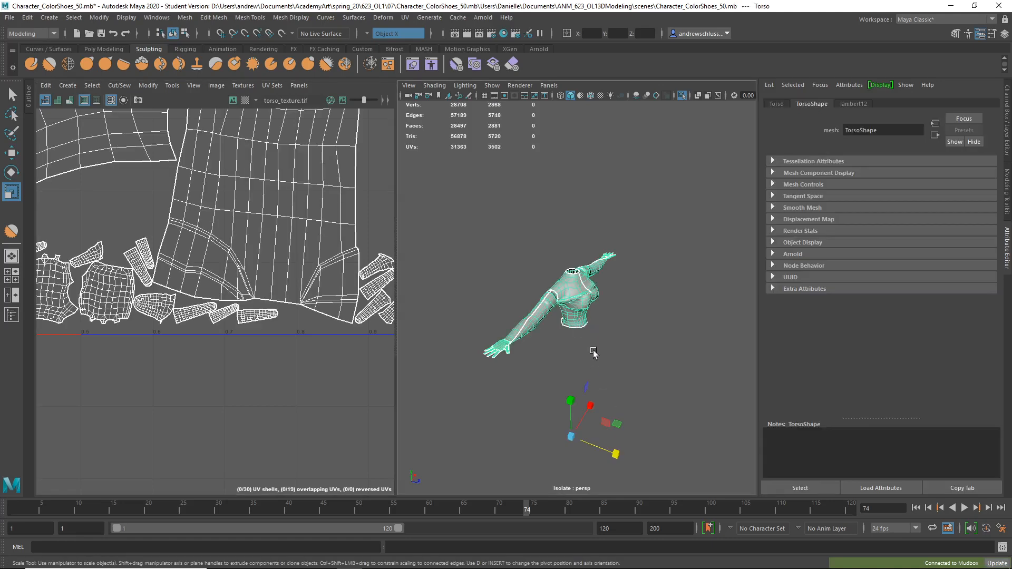
Turn on textured display in the Maya viewport and view the front of the deselected torso up close.
key(6)
alt+drag(593, 354, 630, 353)
click(553, 371)
alt+right_drag(553, 372, 711, 401)
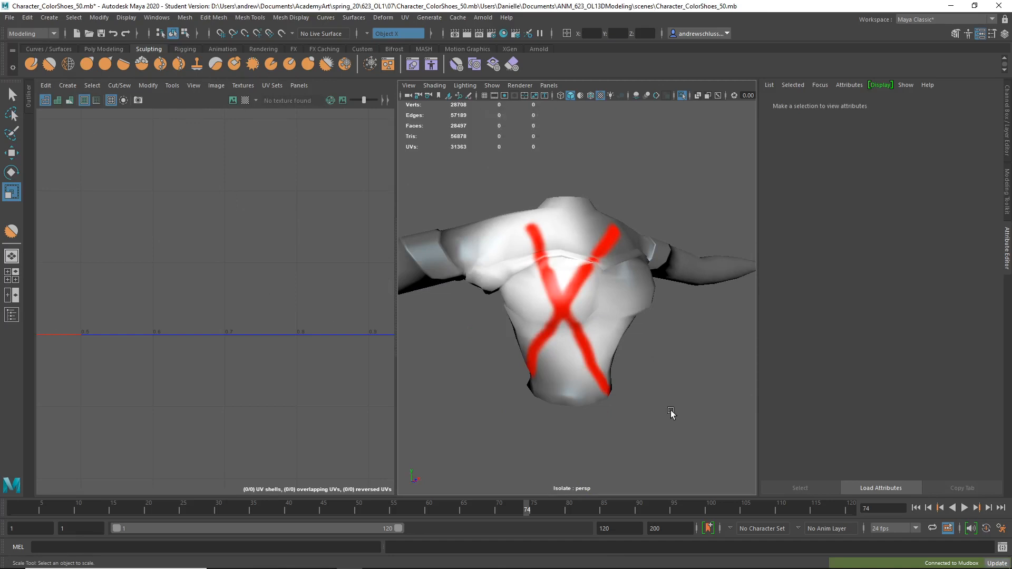
Switch to Chrome, read the student's original message about the Mudbox transfer errors, and return to Maya.
mouse_move(344, 566)
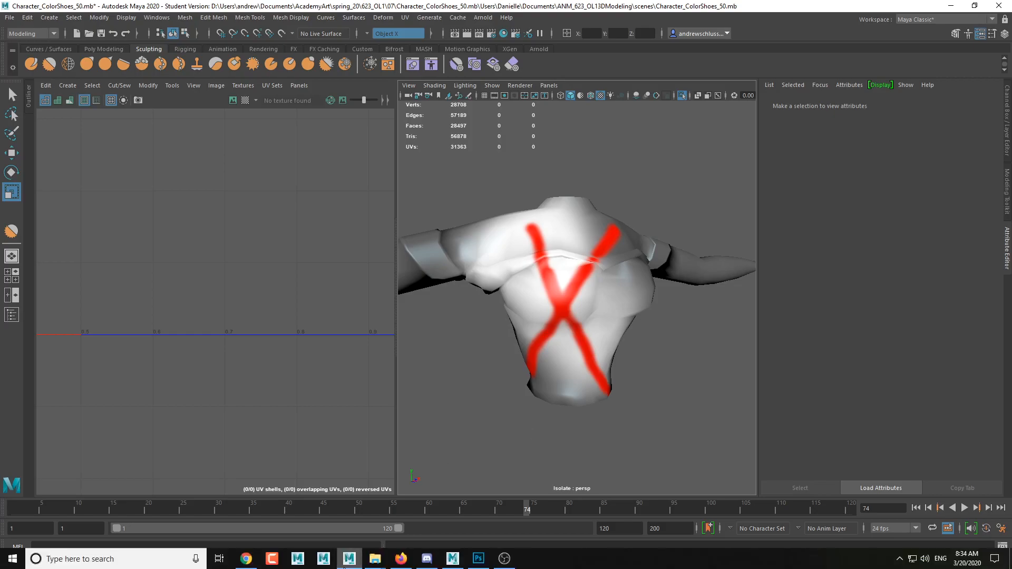
click(246, 559)
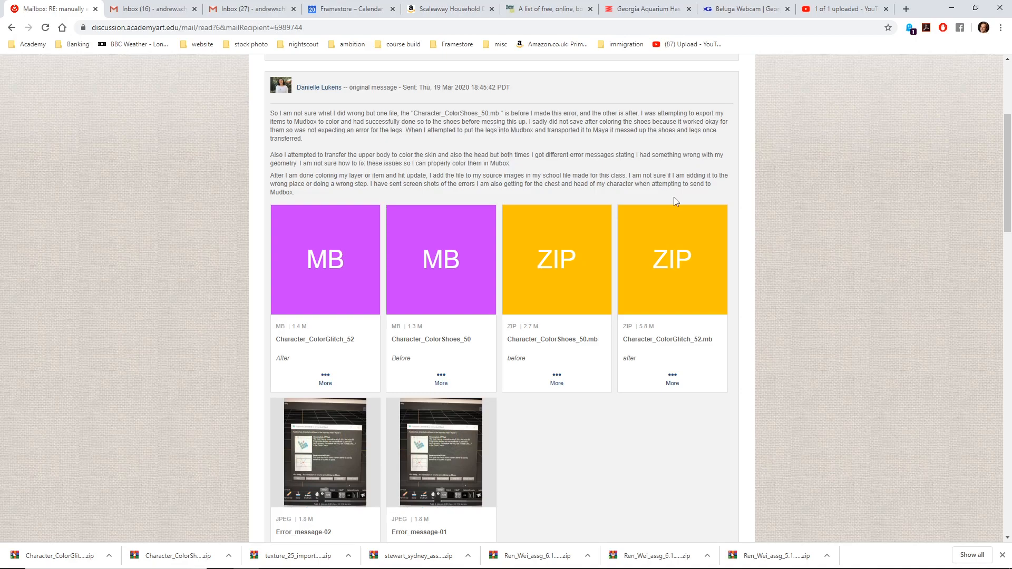
key(alt+Tab)
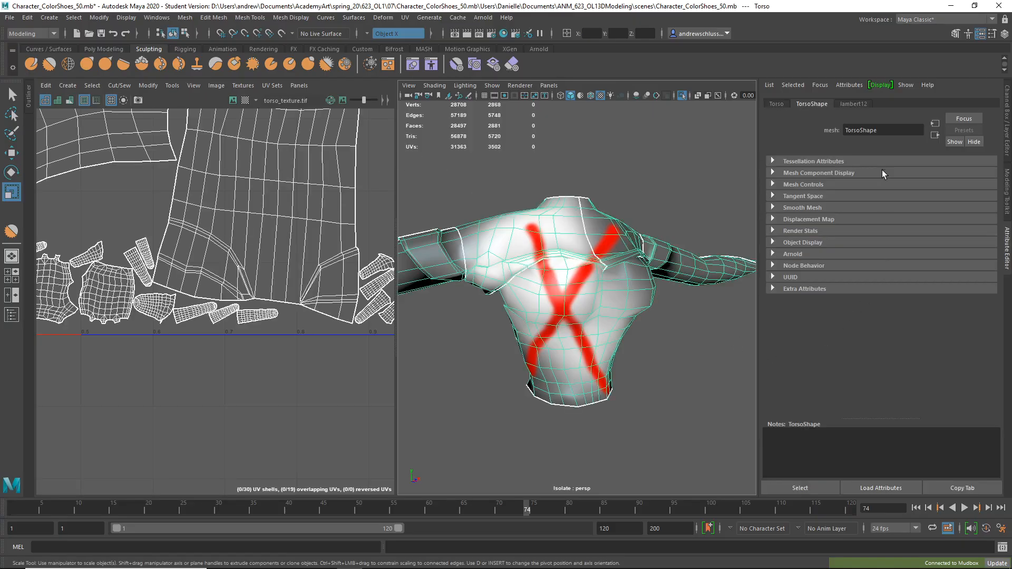
Inspect the image file path of the texture connected to the Color attribute of the torso's lambert12 material.
click(858, 105)
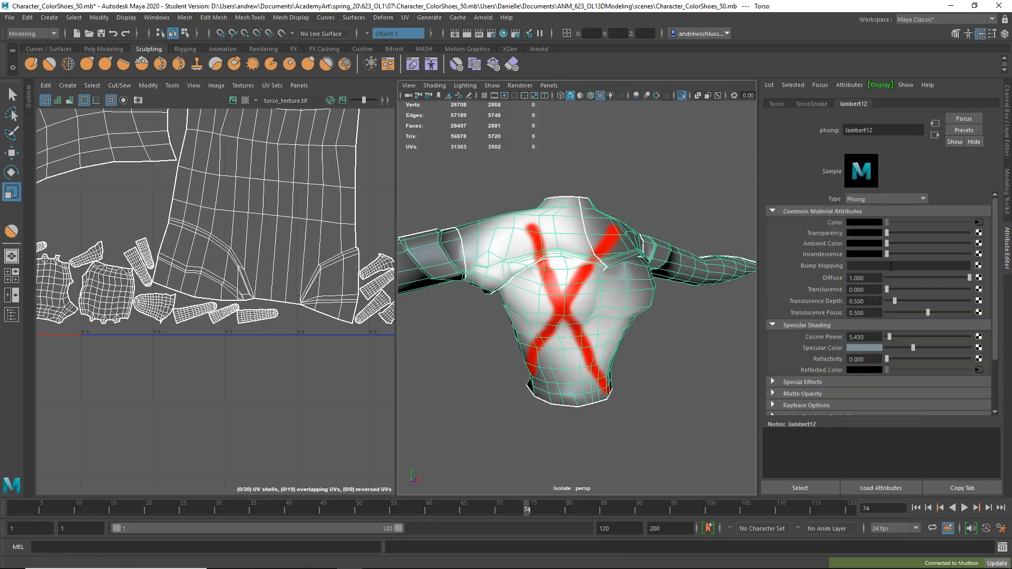
click(979, 222)
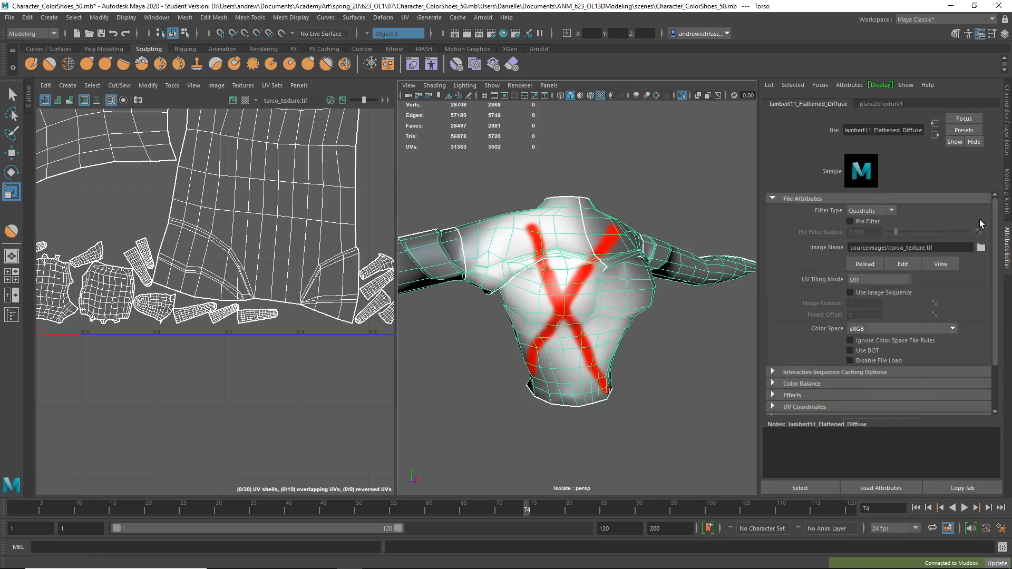
triple_click(946, 247)
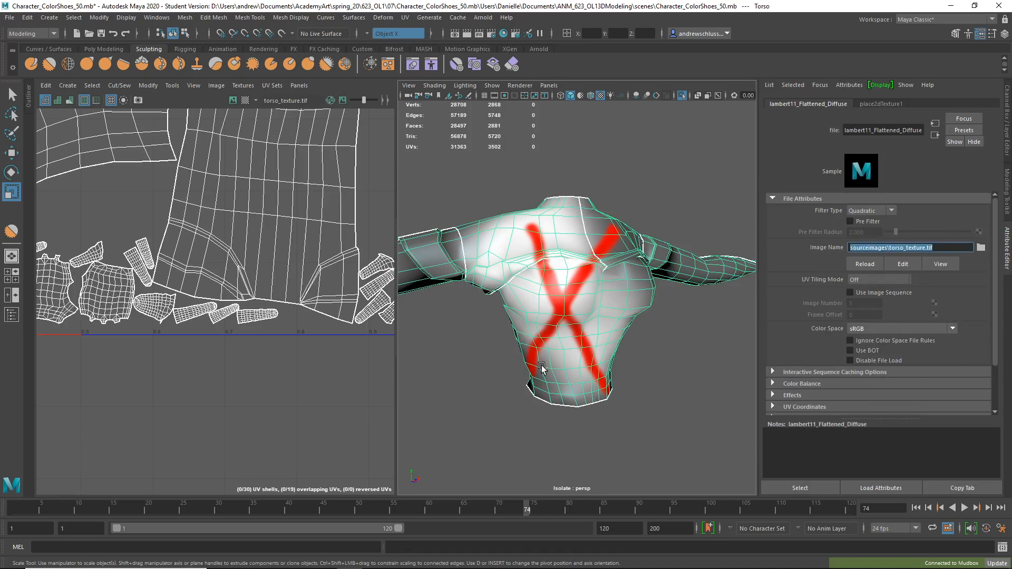